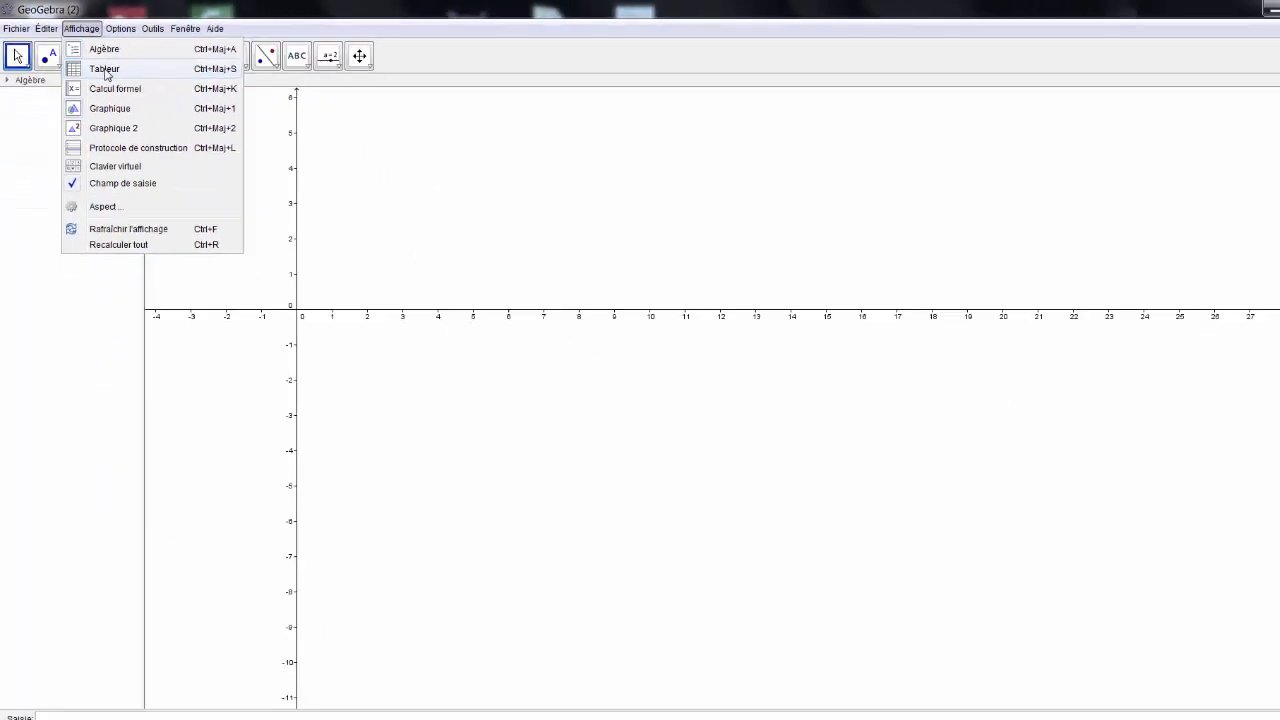
# Show the Tableur spreadsheet view beside the Graphique view via the Affichage menu
pyautogui.click(255, 182)
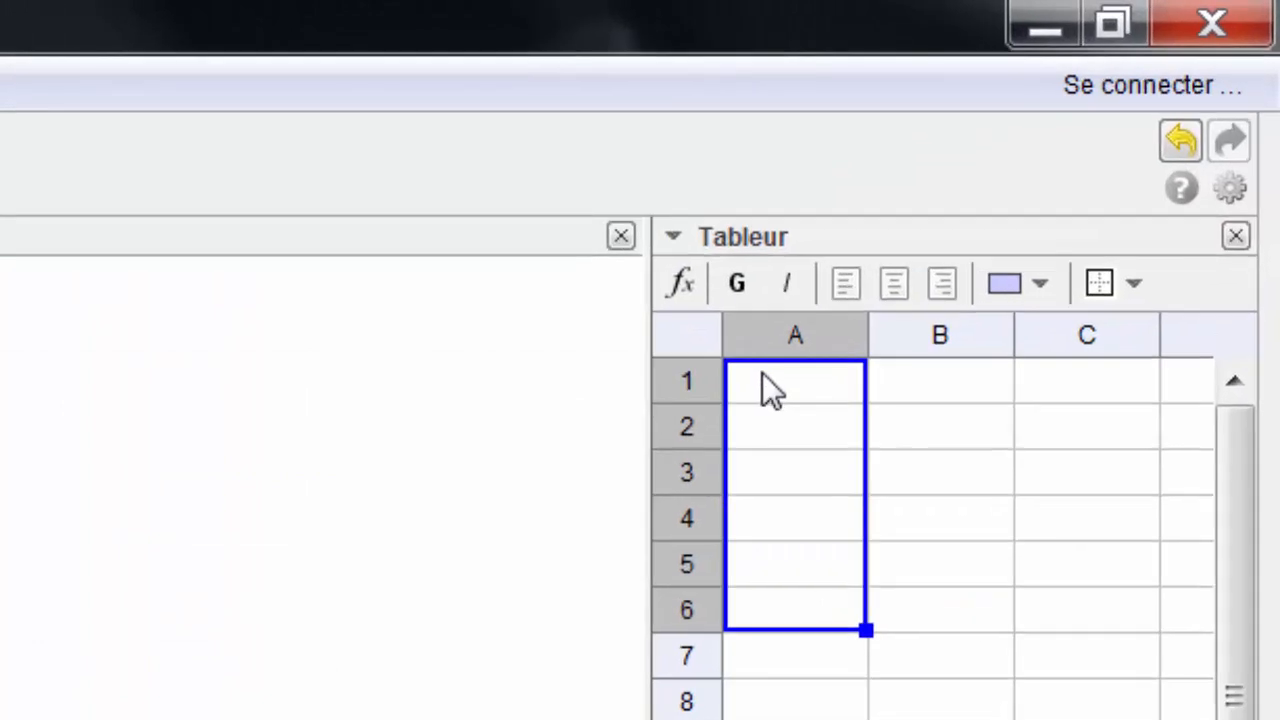
# Enter 1.3, 2.5, 2.3, 3.5, 2.4 into cells A1 to A5
pyautogui.write('1.3')
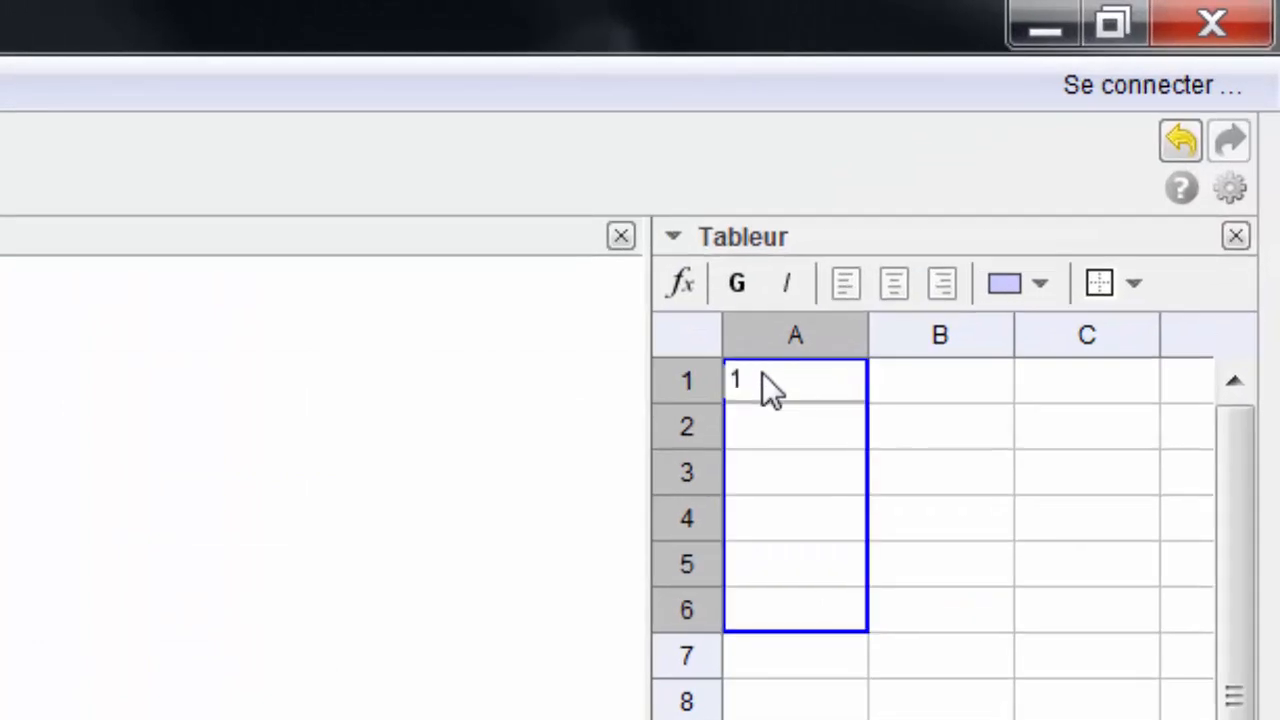
pyautogui.press('Return')
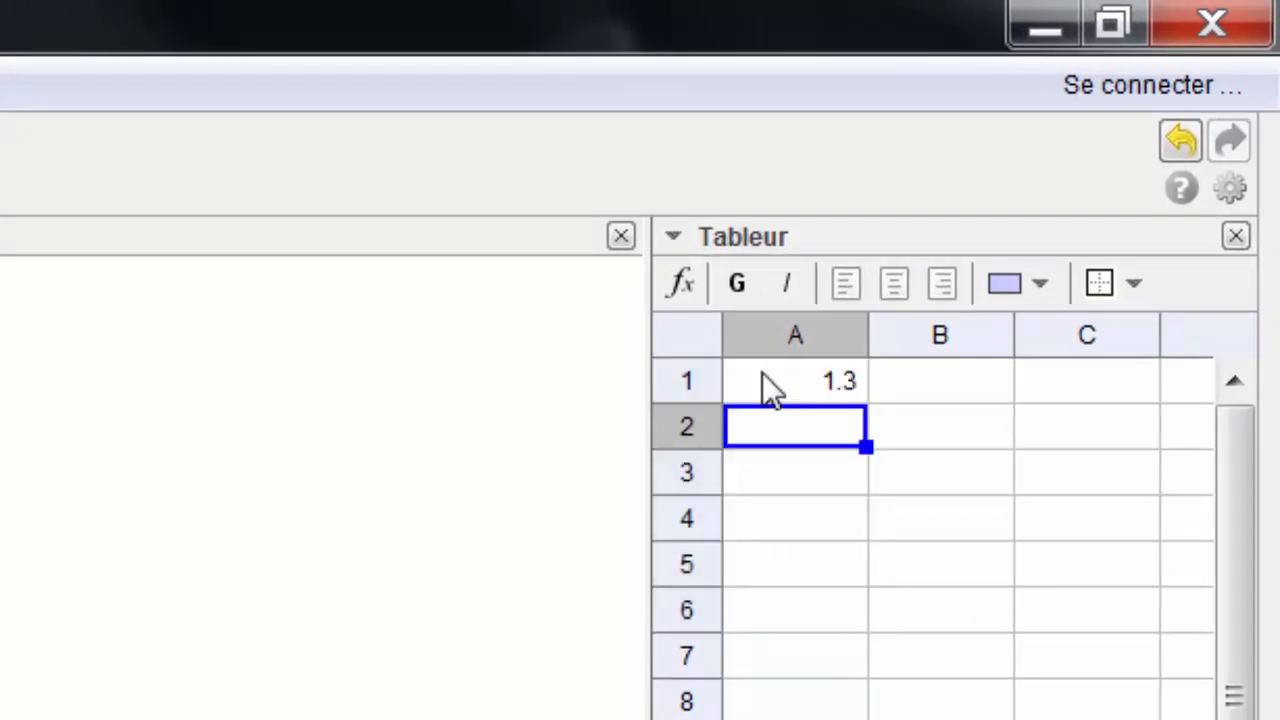
pyautogui.write('2.5')
pyautogui.press('Return')
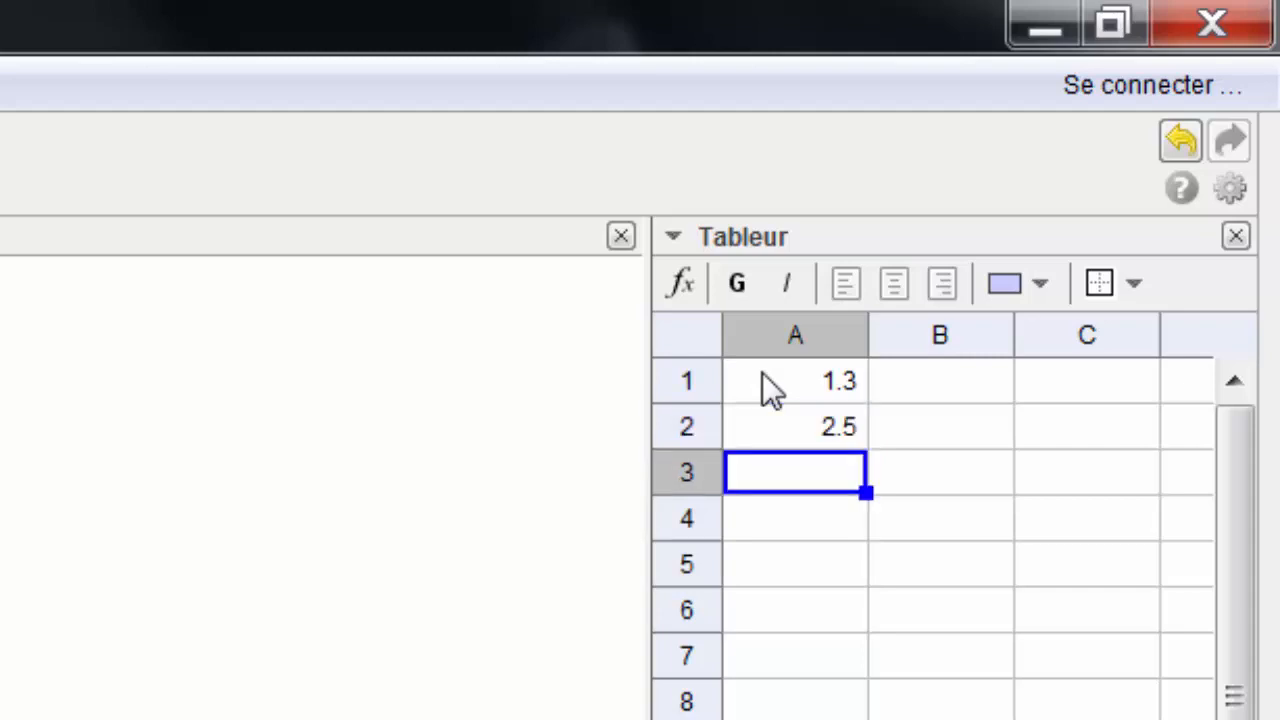
pyautogui.write('2.3')
pyautogui.press('Return')
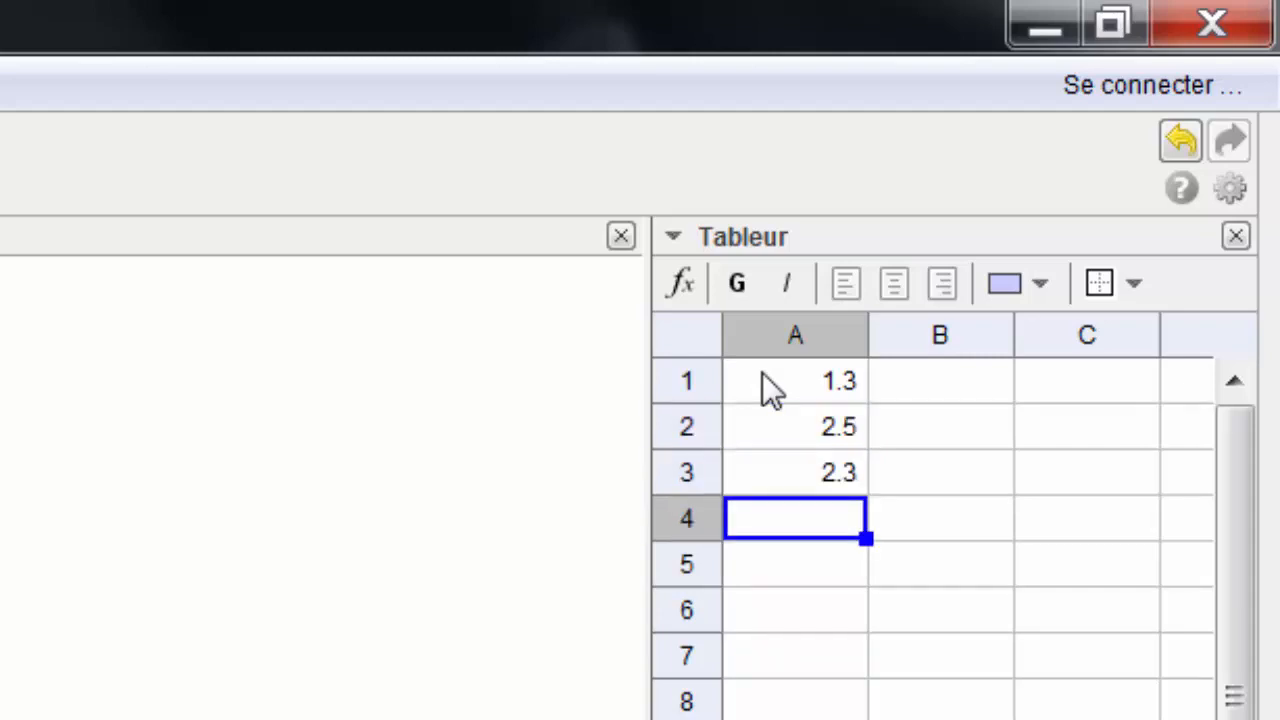
pyautogui.write('3.5')
pyautogui.press('Return')
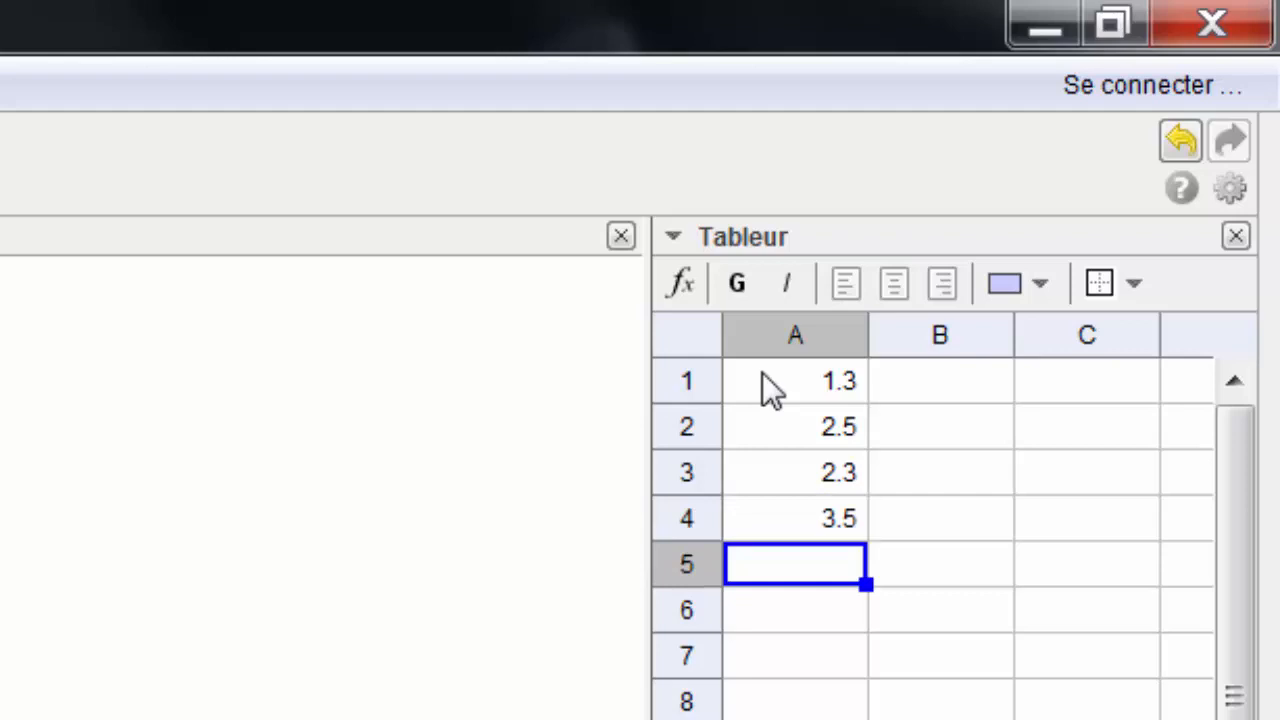
pyautogui.write('2.4')
pyautogui.press('Return')
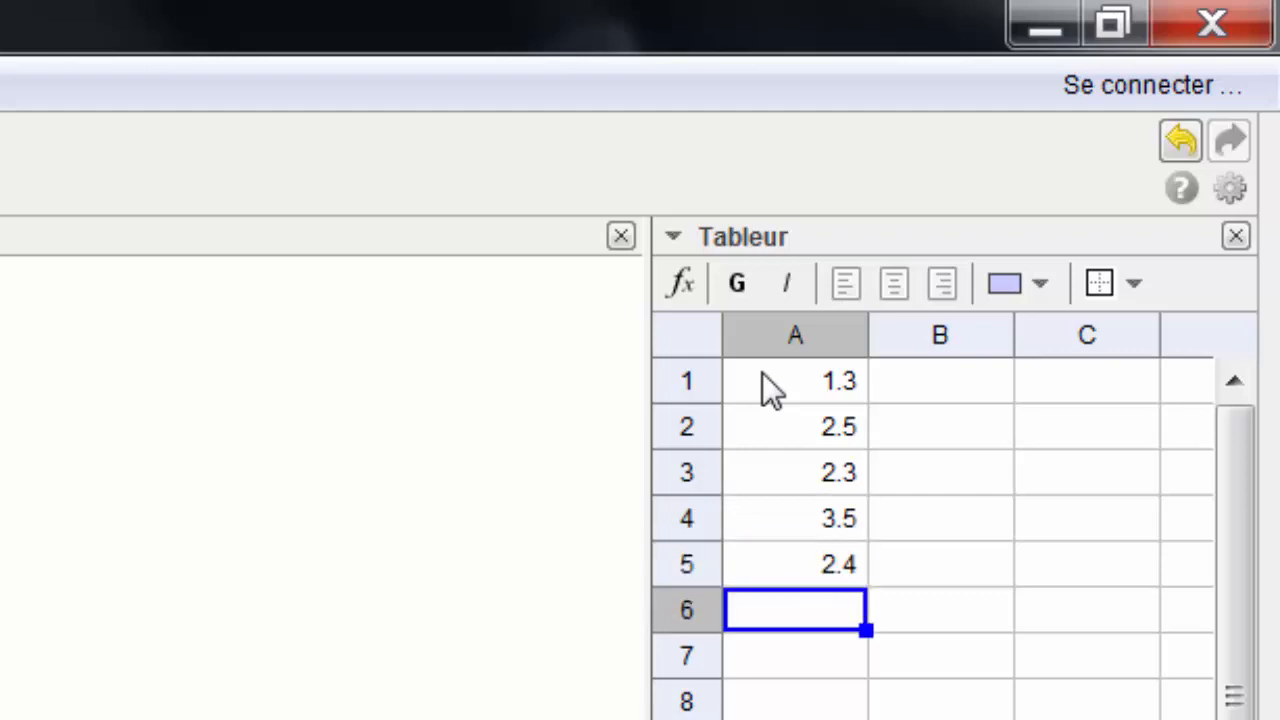
# Enter 2.5, 3.5, 2.3, 2.3, 3.5 into cells A6 to A10
pyautogui.write('2.5')
pyautogui.press('Return')
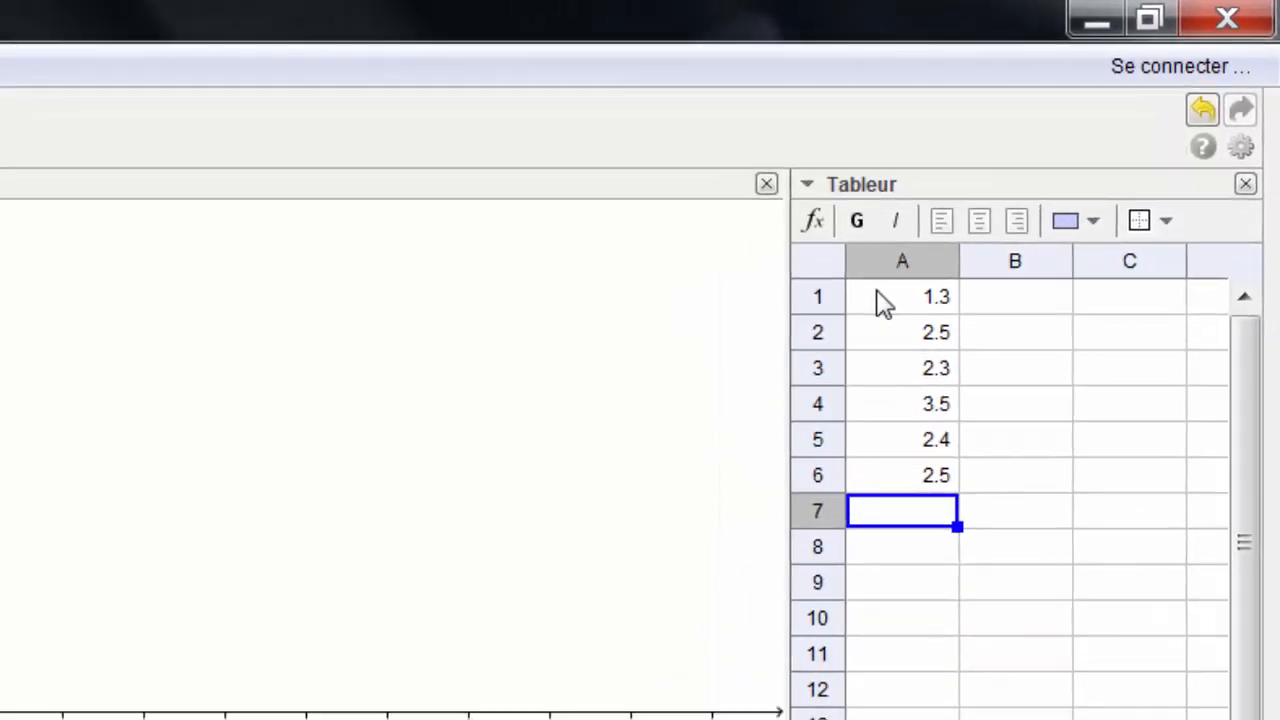
pyautogui.write('3.5')
pyautogui.press('Return')
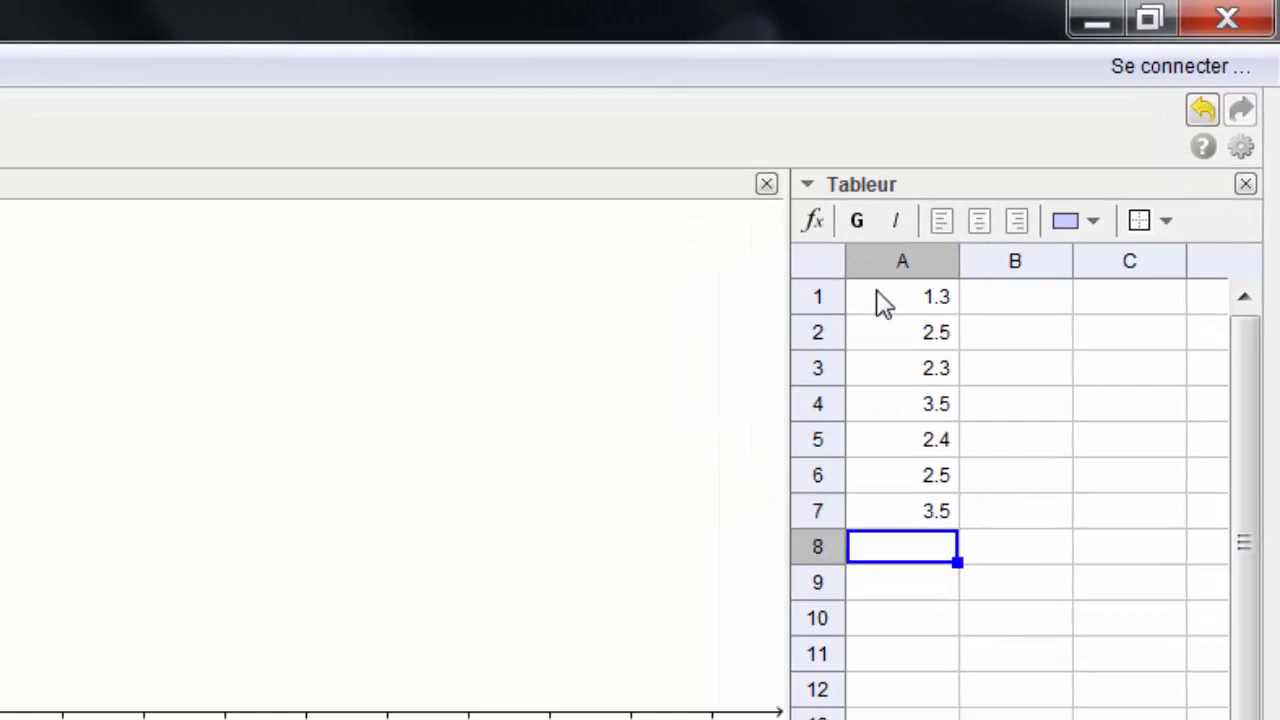
pyautogui.write('2.3')
pyautogui.press('Return')
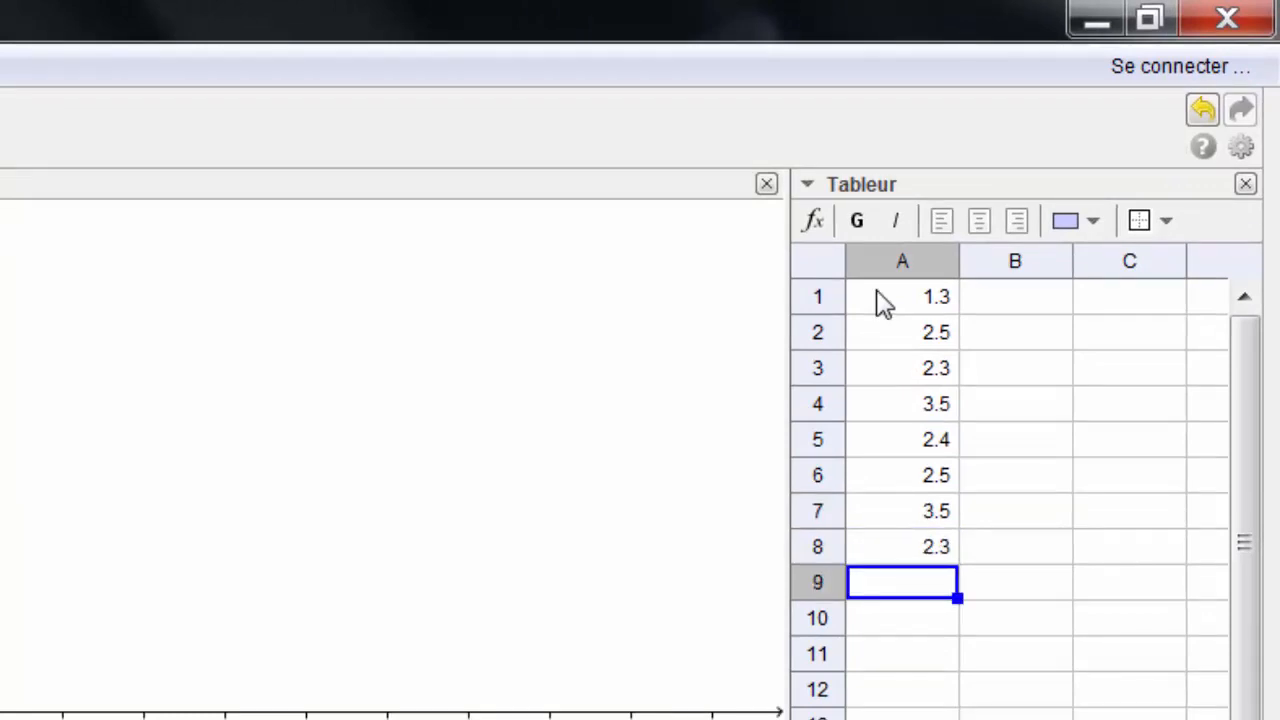
pyautogui.write('2.3')
pyautogui.press('Return')
pyautogui.write('3.5')
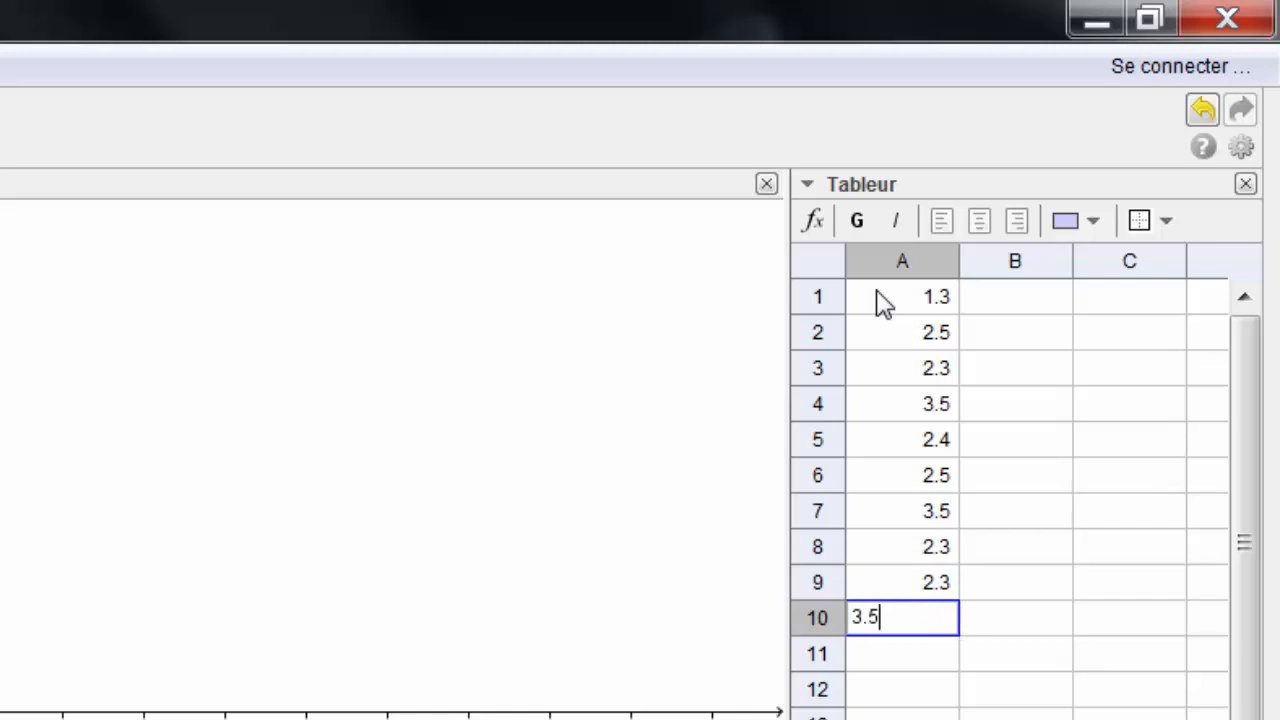
pyautogui.press('Return')
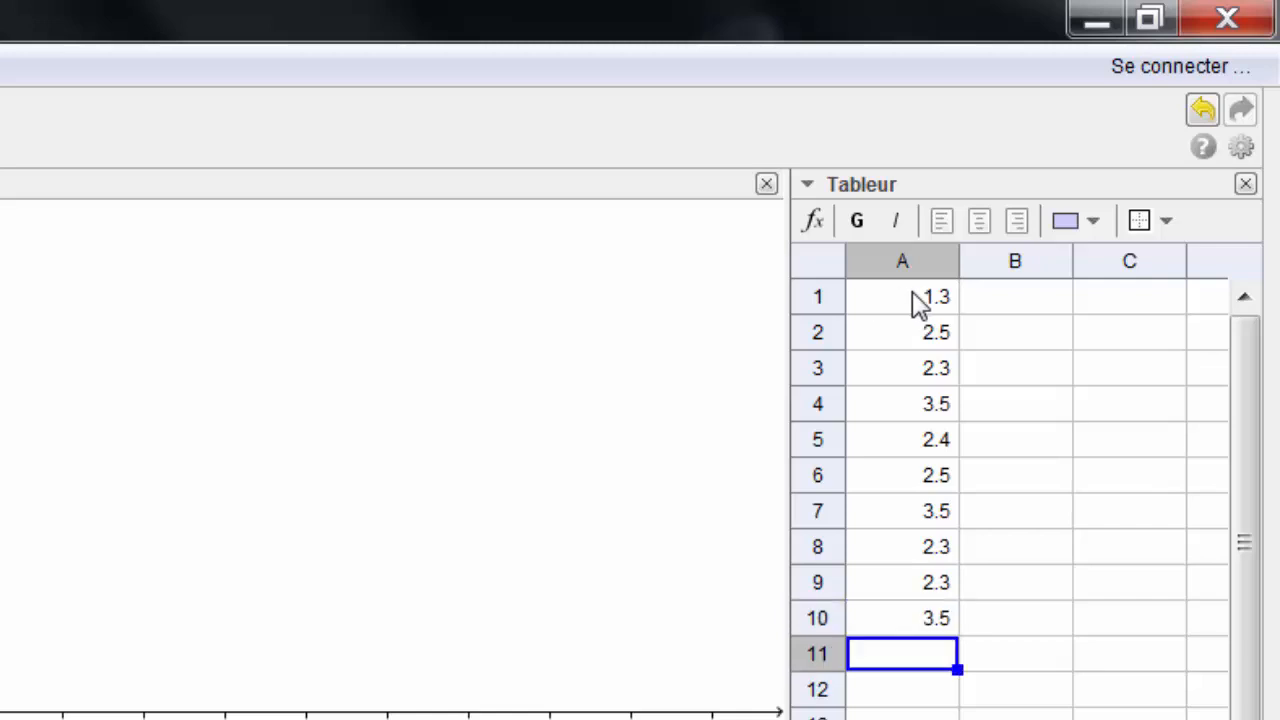
# Select A1:A10 and launch the Statistiques à une variable tool on it
pyautogui.click(894, 304)
pyautogui.moveTo(900, 328); pyautogui.dragTo(893, 615)
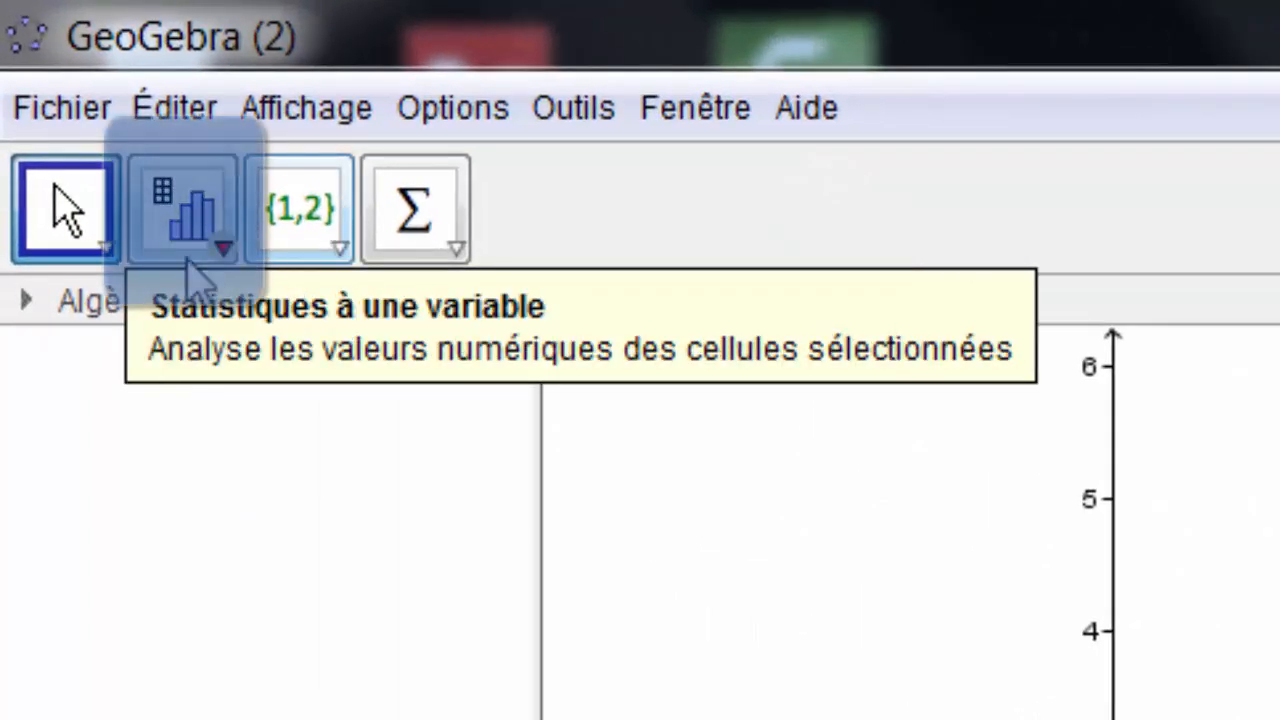
pyautogui.click(188, 262)
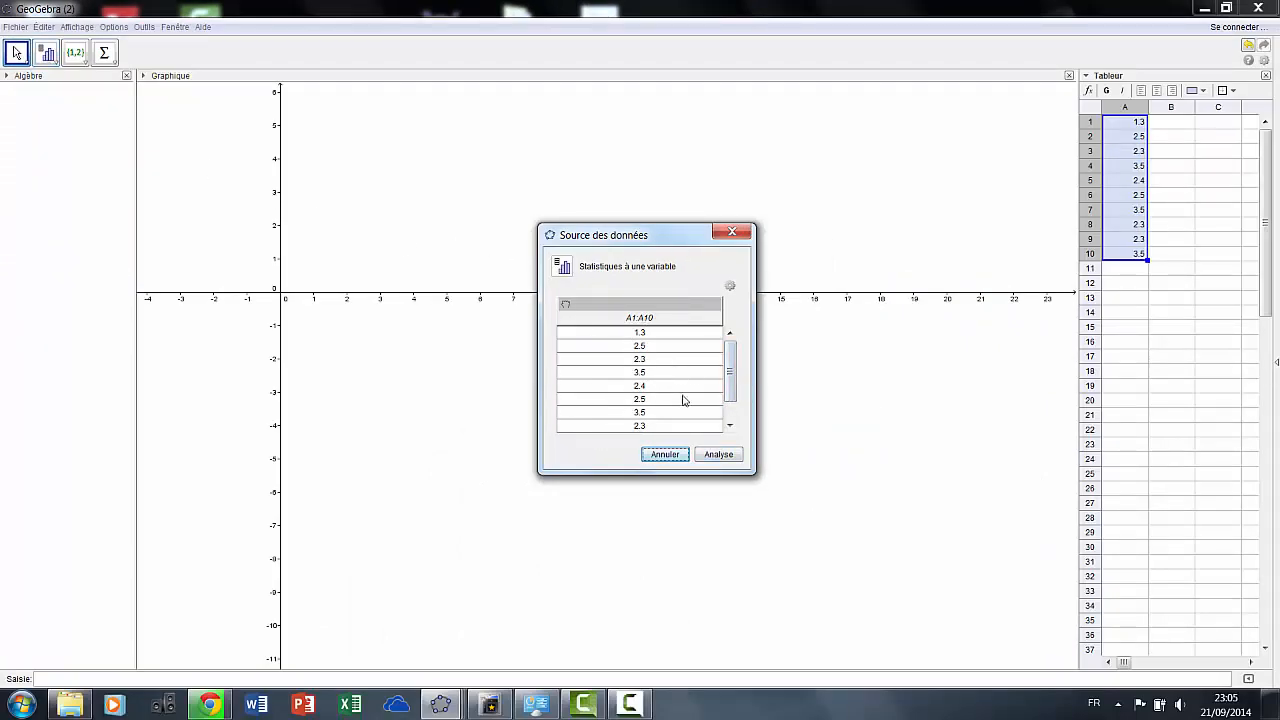
# Run Analyse on A1:A10, reposition the window, and toggle the Statistiques and Données panels
pyautogui.click(716, 455)
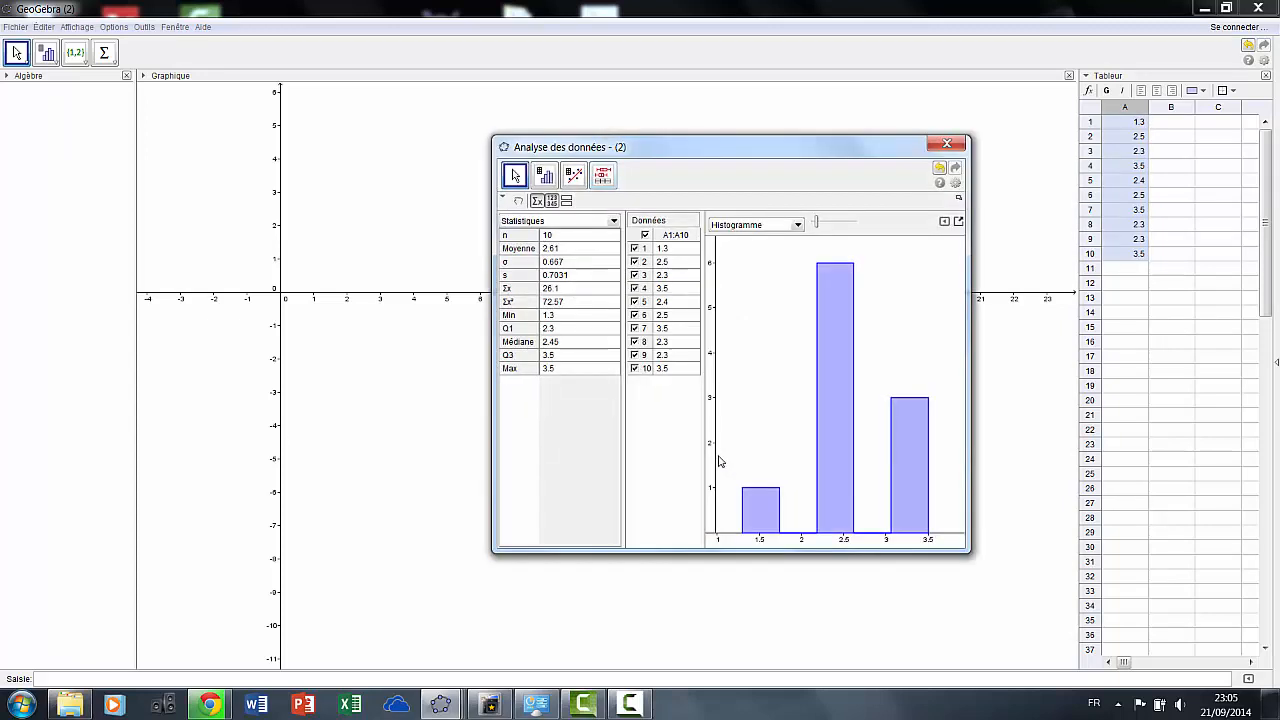
pyautogui.moveTo(834, 154); pyautogui.dragTo(727, 117)
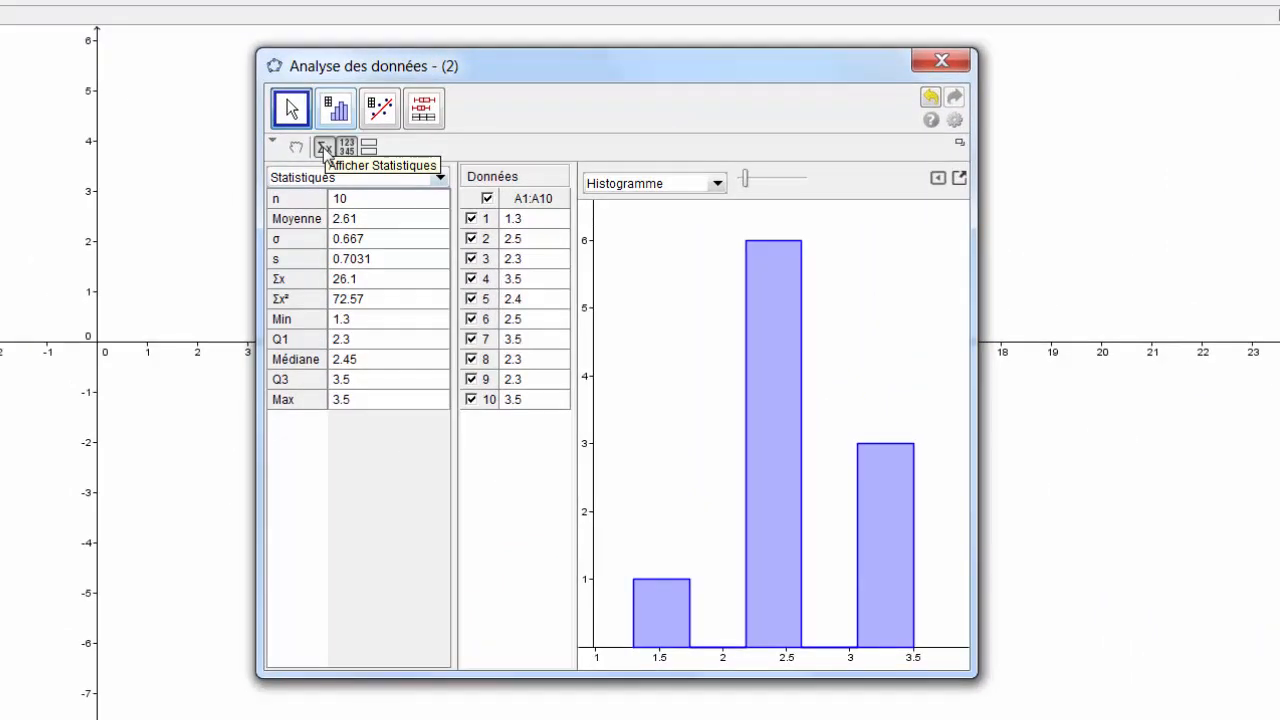
pyautogui.click(431, 162)
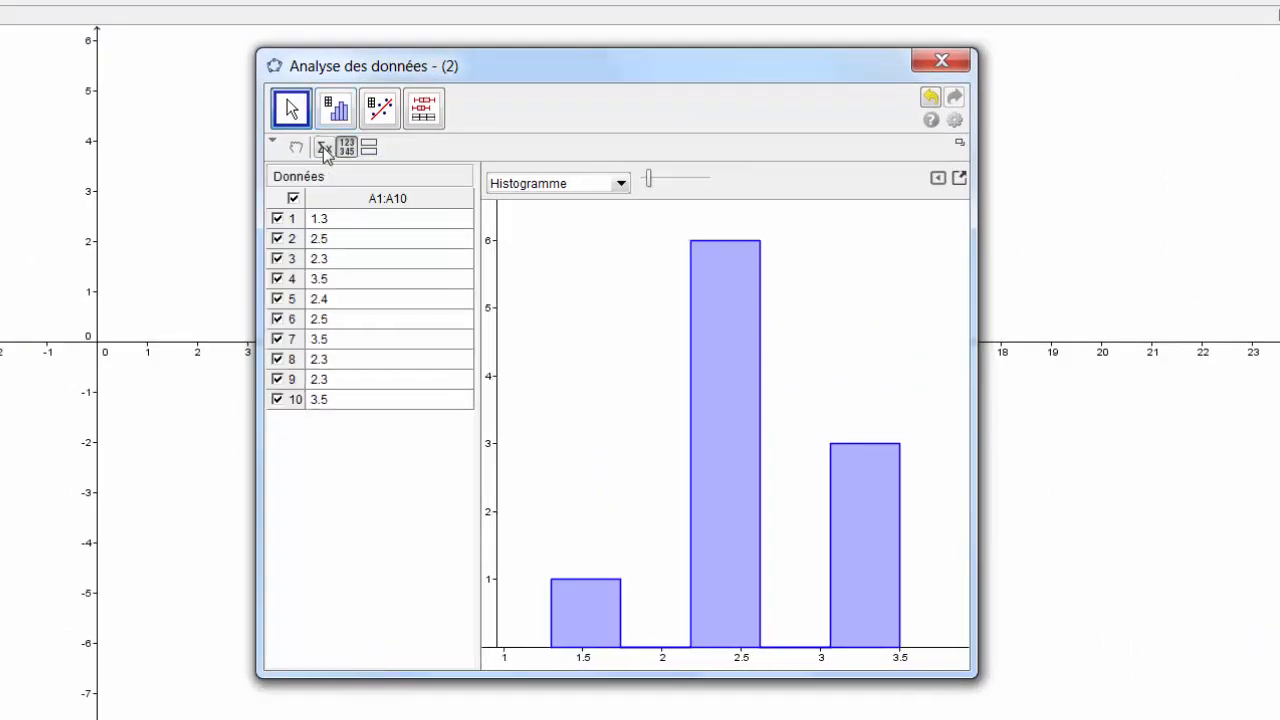
pyautogui.click(324, 148)
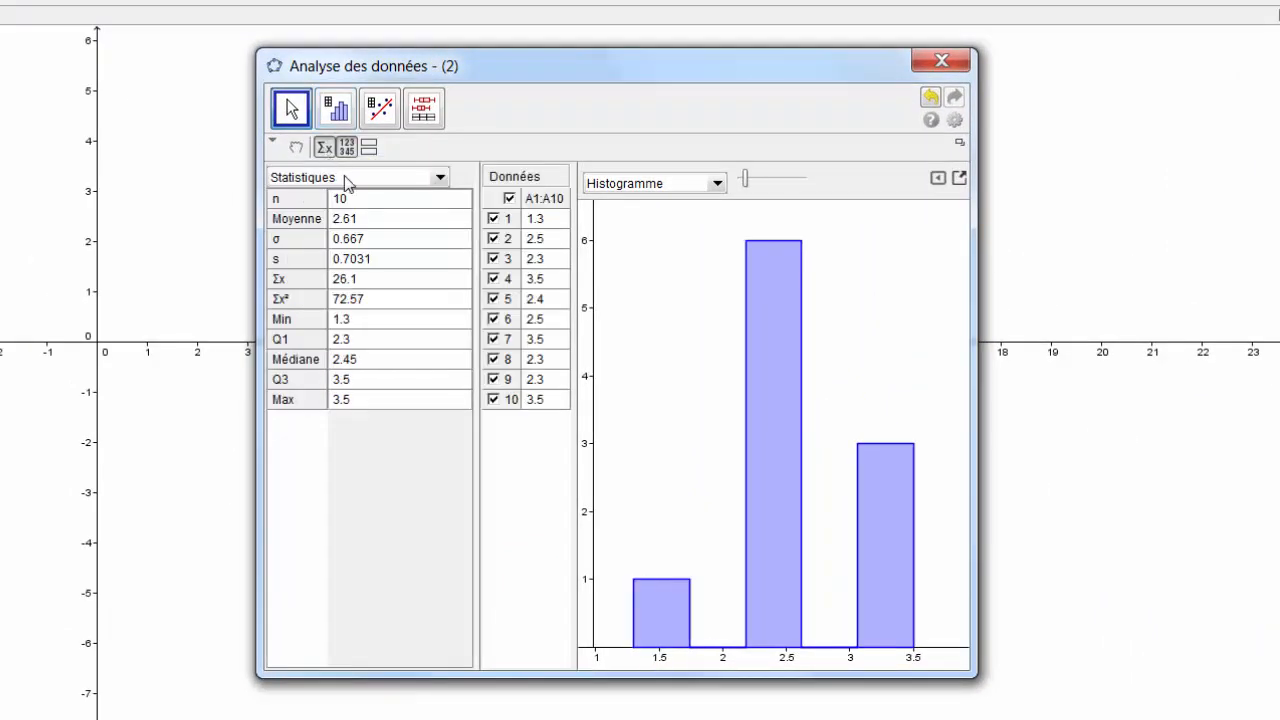
pyautogui.click(347, 148)
pyautogui.click(347, 148)
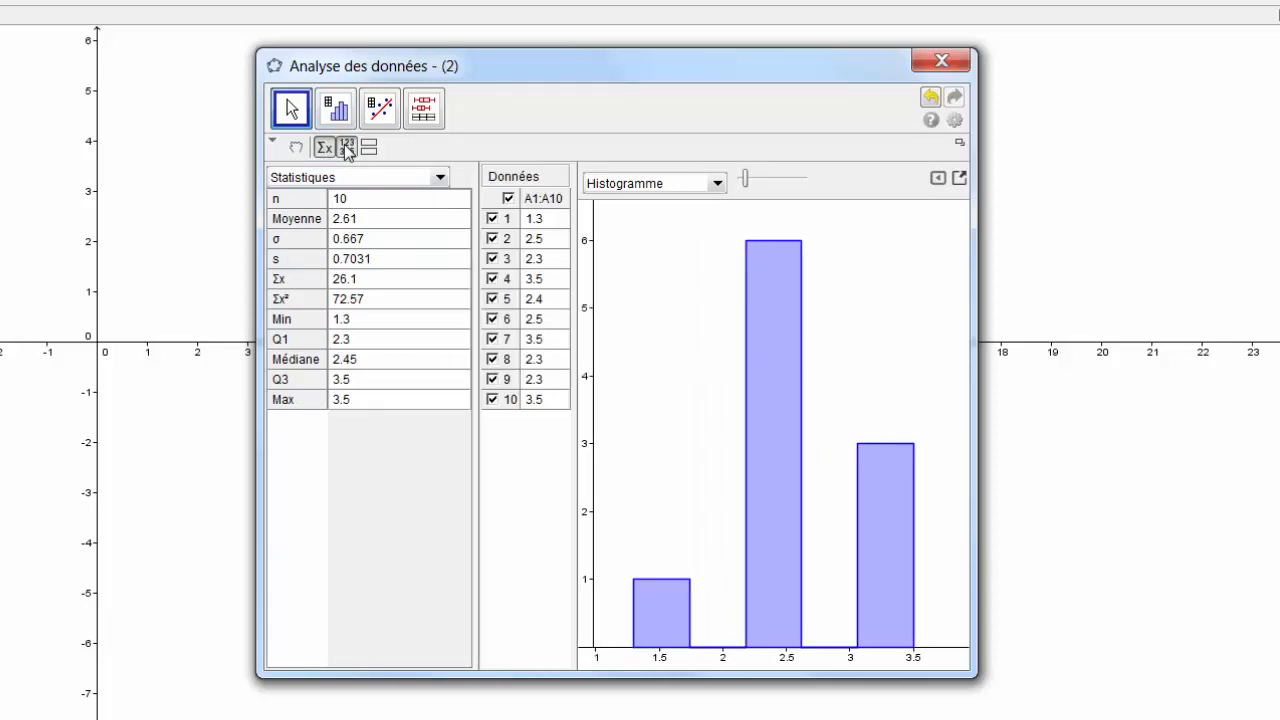
pyautogui.click(347, 148)
pyautogui.click(347, 148)
# Switch the chart to Barres, then to a Nuage Points dot plot
pyautogui.click(716, 186)
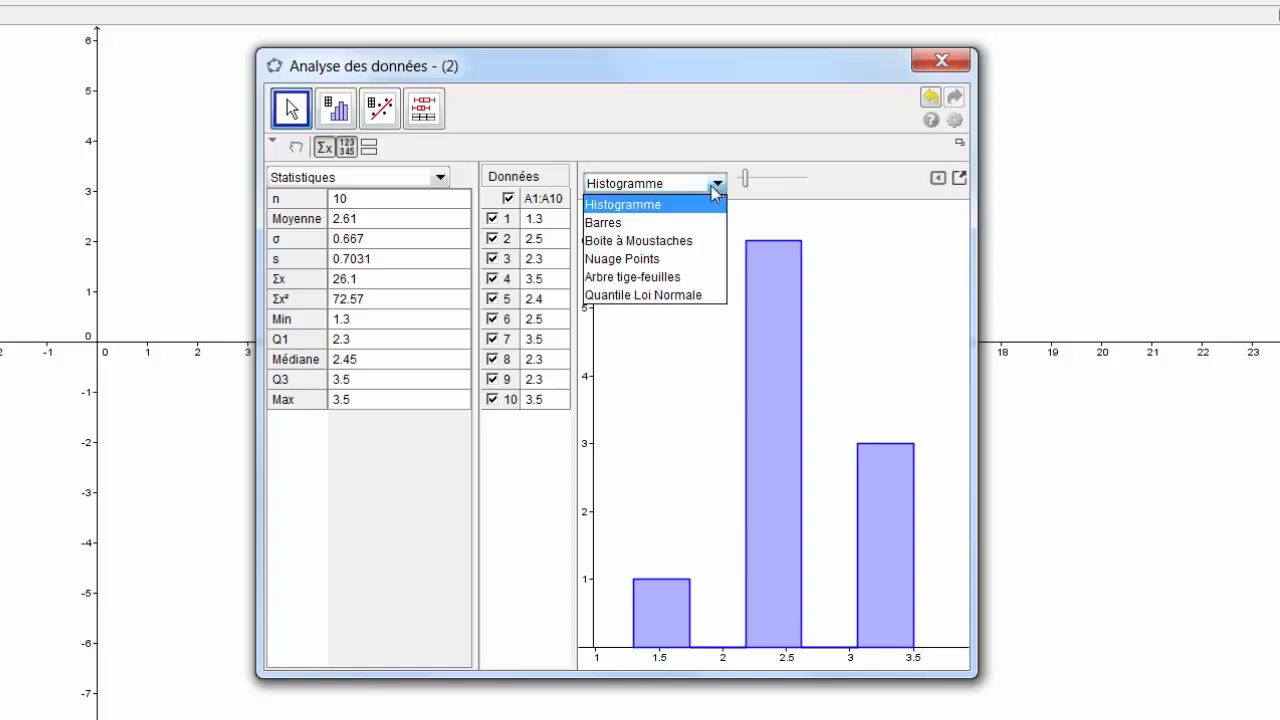
pyautogui.click(657, 223)
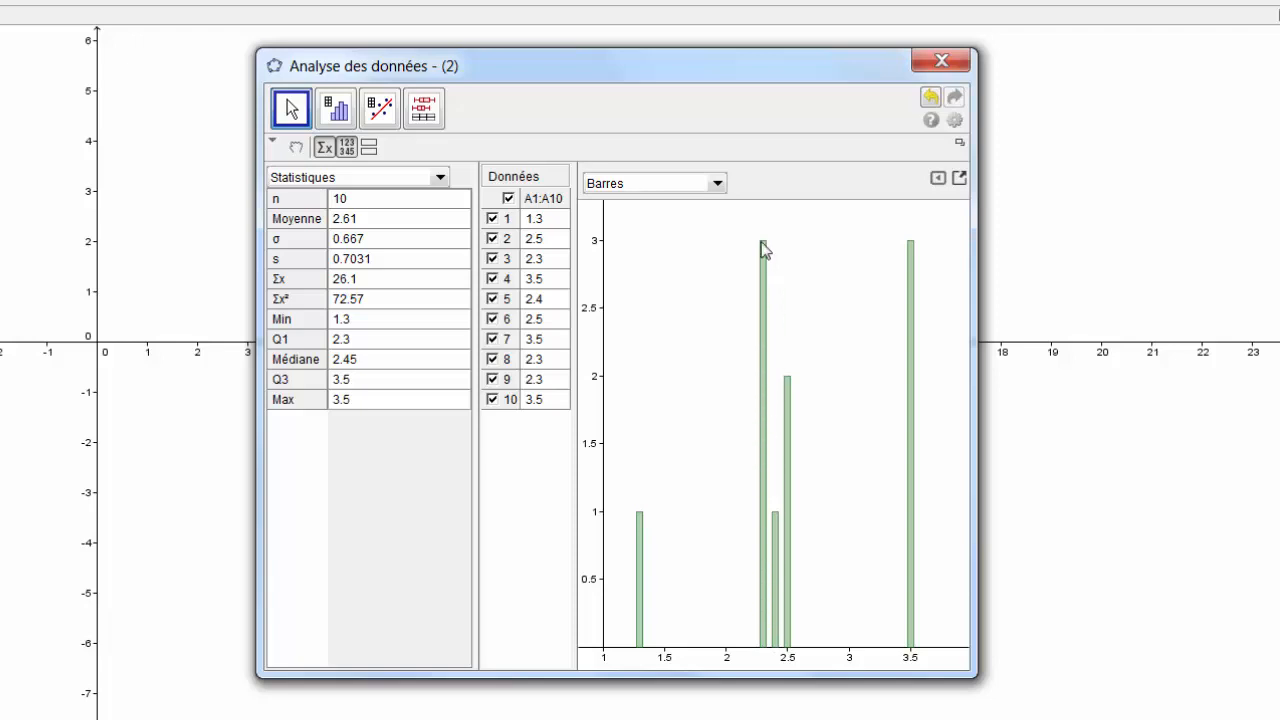
pyautogui.click(718, 186)
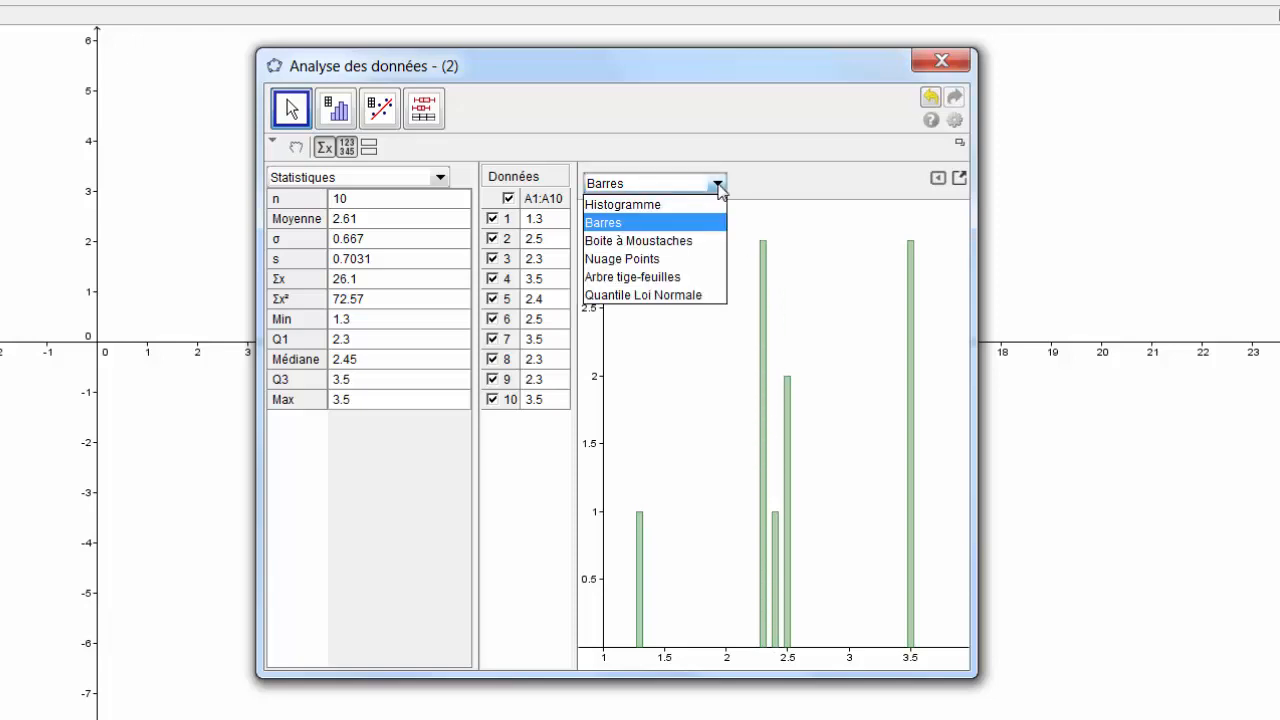
pyautogui.click(634, 260)
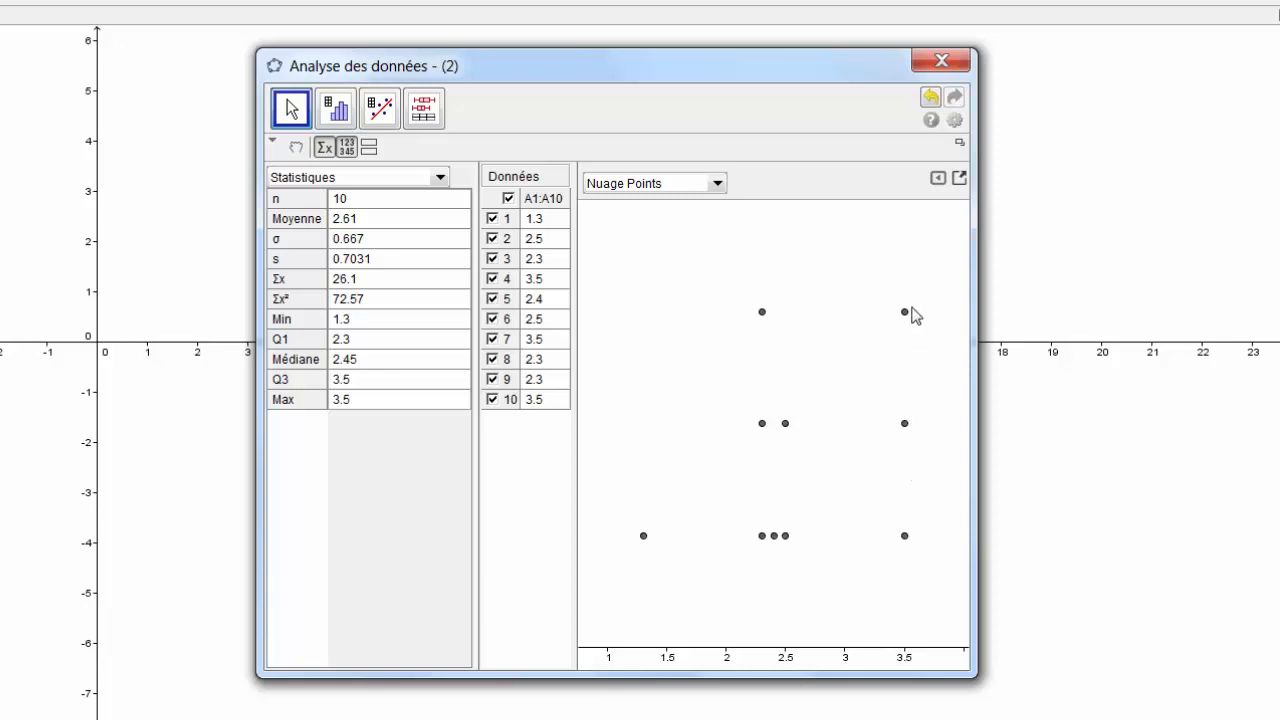
# Change the chart to Boite à Moustaches and drag the window corner to enlarge it
pyautogui.click(715, 185)
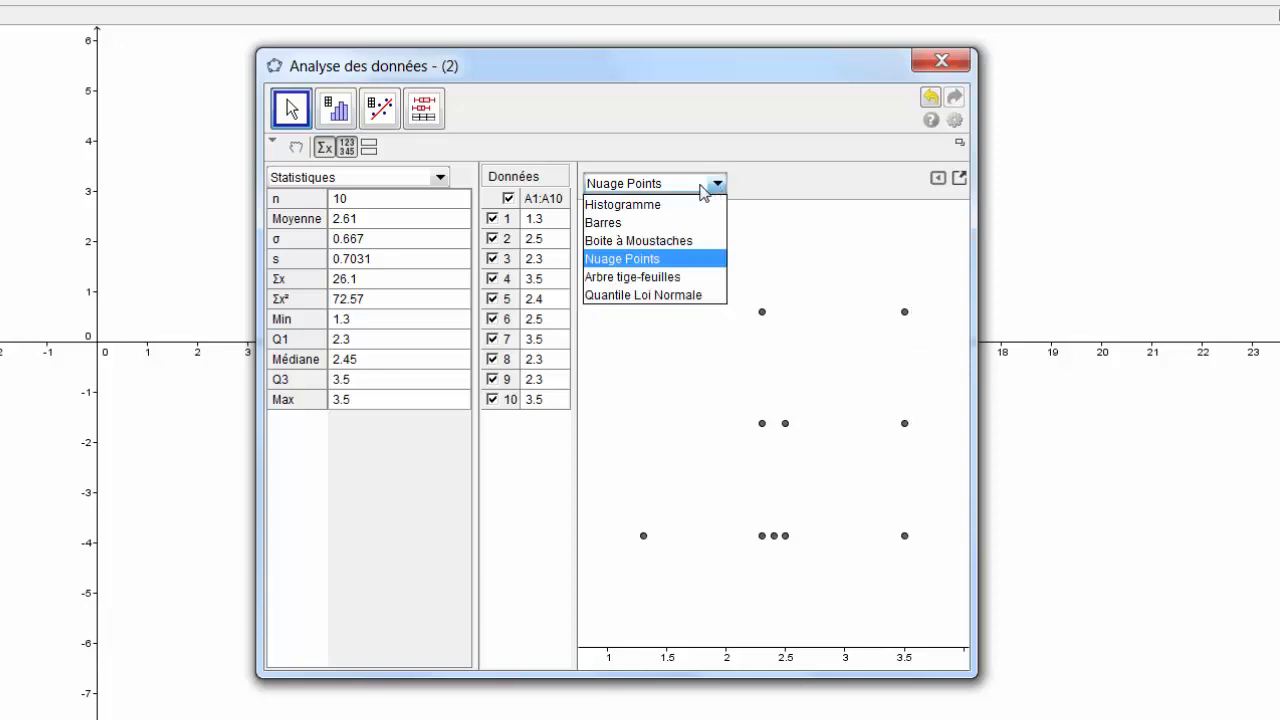
pyautogui.click(646, 246)
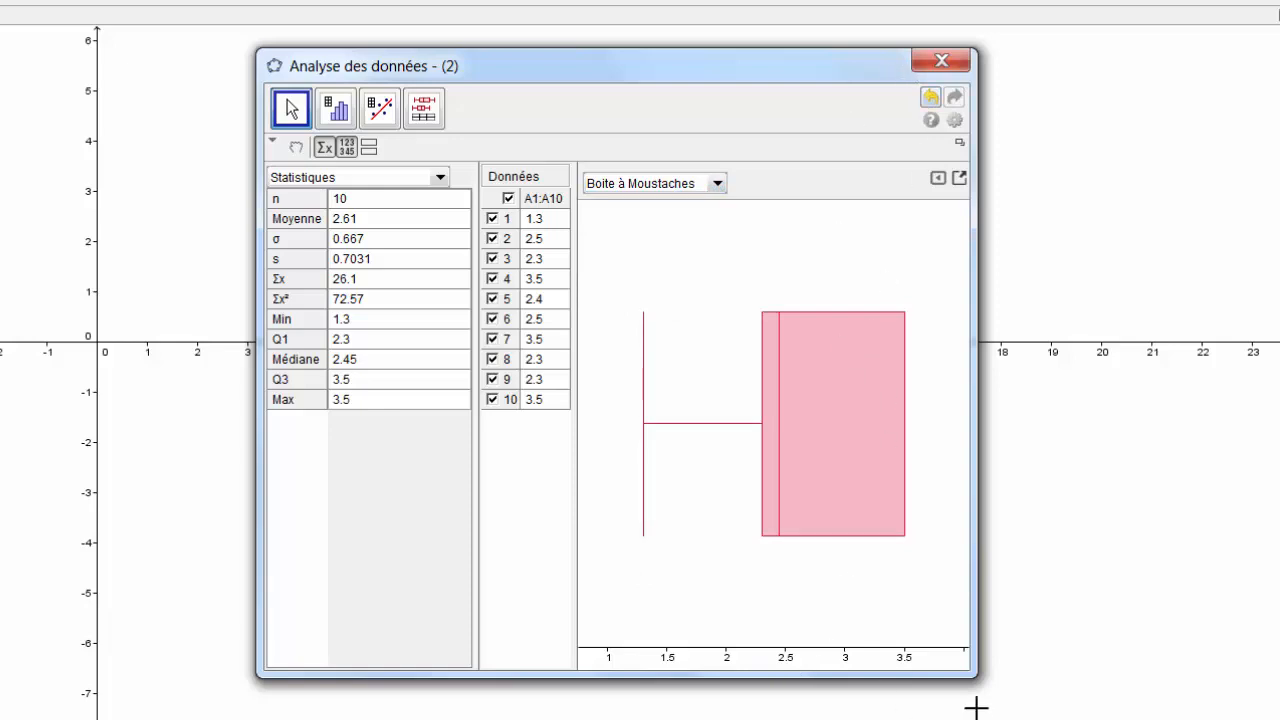
pyautogui.moveTo(943, 636); pyautogui.dragTo(1162, 708)
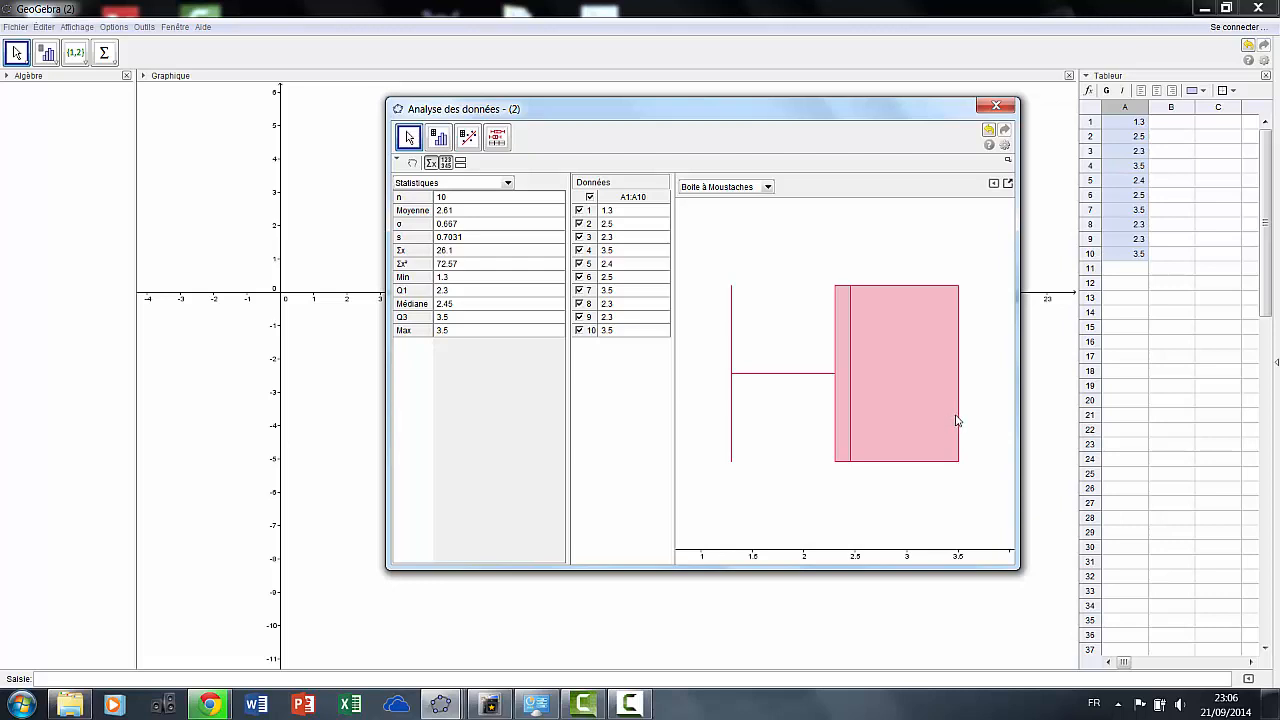
# Uncheck 'Afficher les valeurs aberrantes' in the box plot settings, then close the settings panel
pyautogui.click(1007, 184)
pyautogui.click(993, 184)
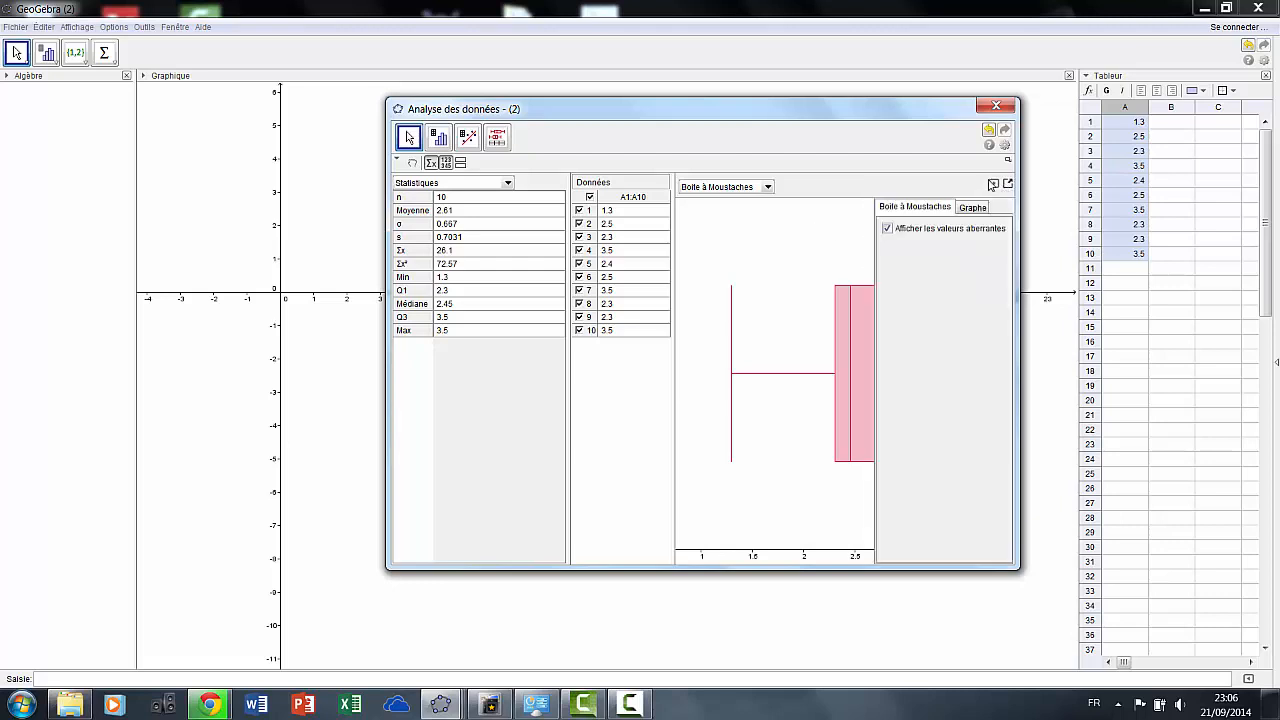
pyautogui.click(963, 208)
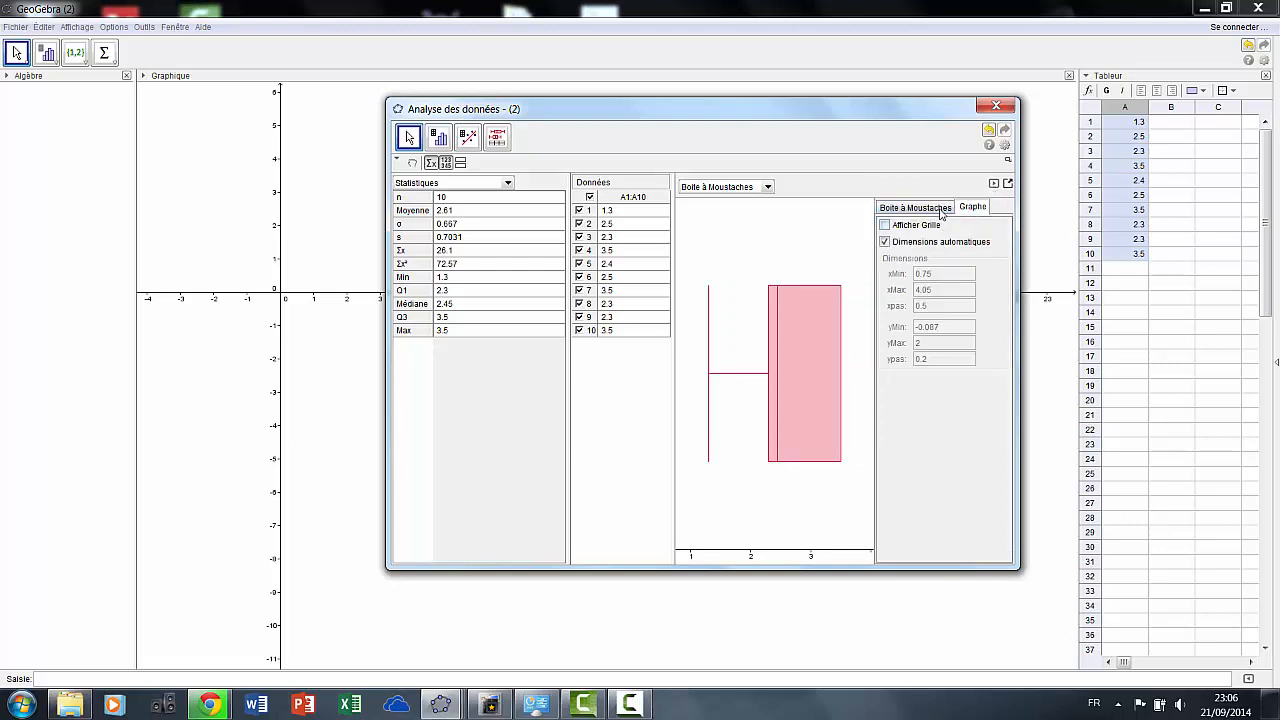
pyautogui.click(941, 209)
pyautogui.click(886, 229)
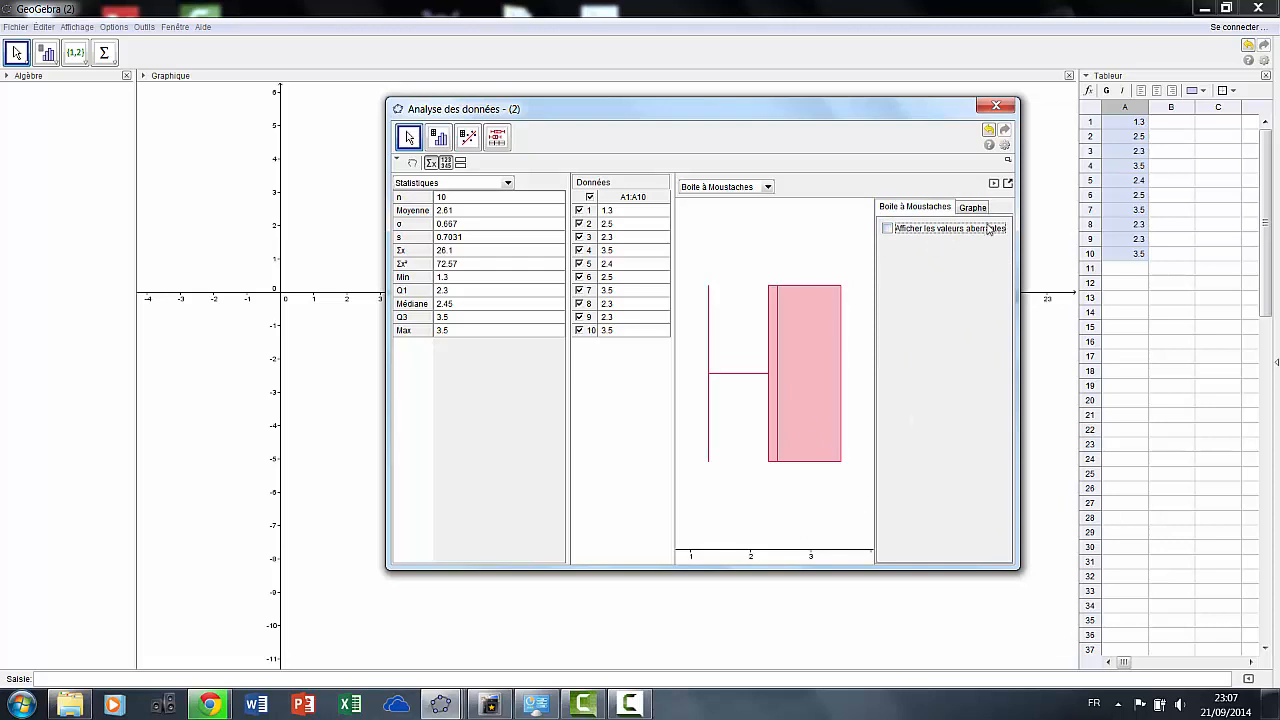
pyautogui.click(993, 185)
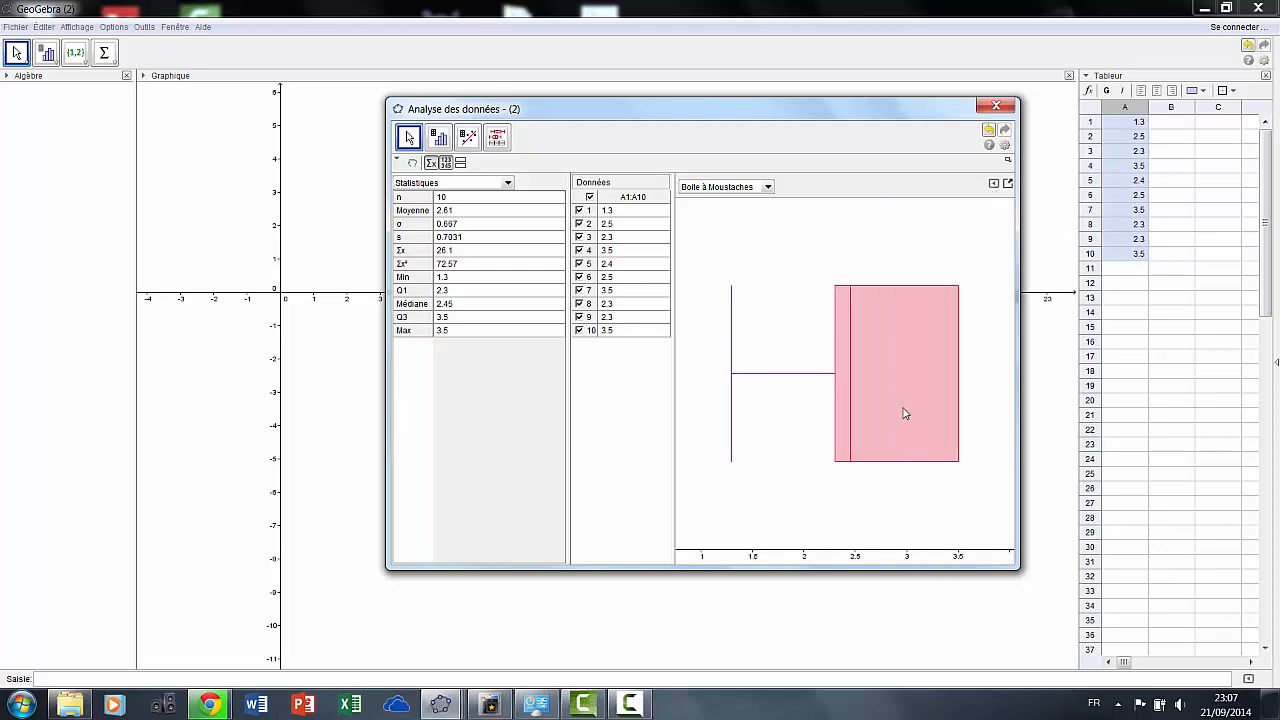
# Enter 3.8 in cell A11 and select the range A1:A11
pyautogui.click(1123, 271)
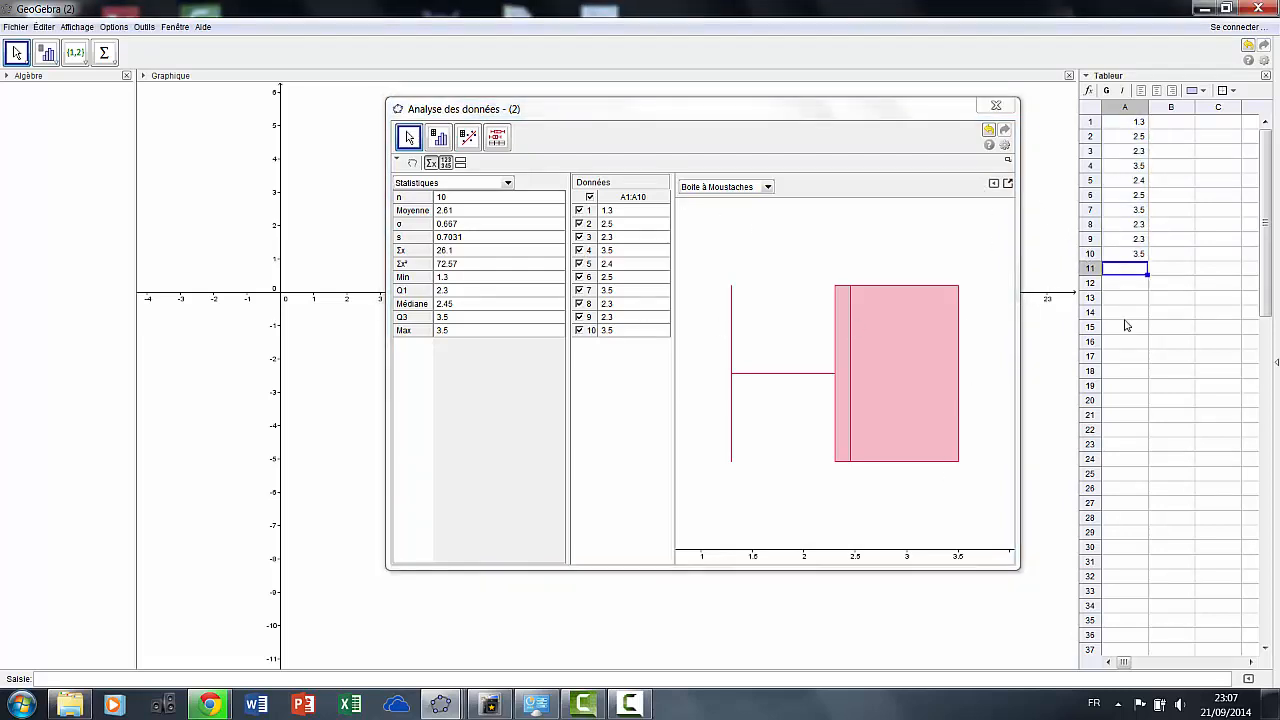
pyautogui.write('2')
pyautogui.press('BackSpace')
pyautogui.press('Return')
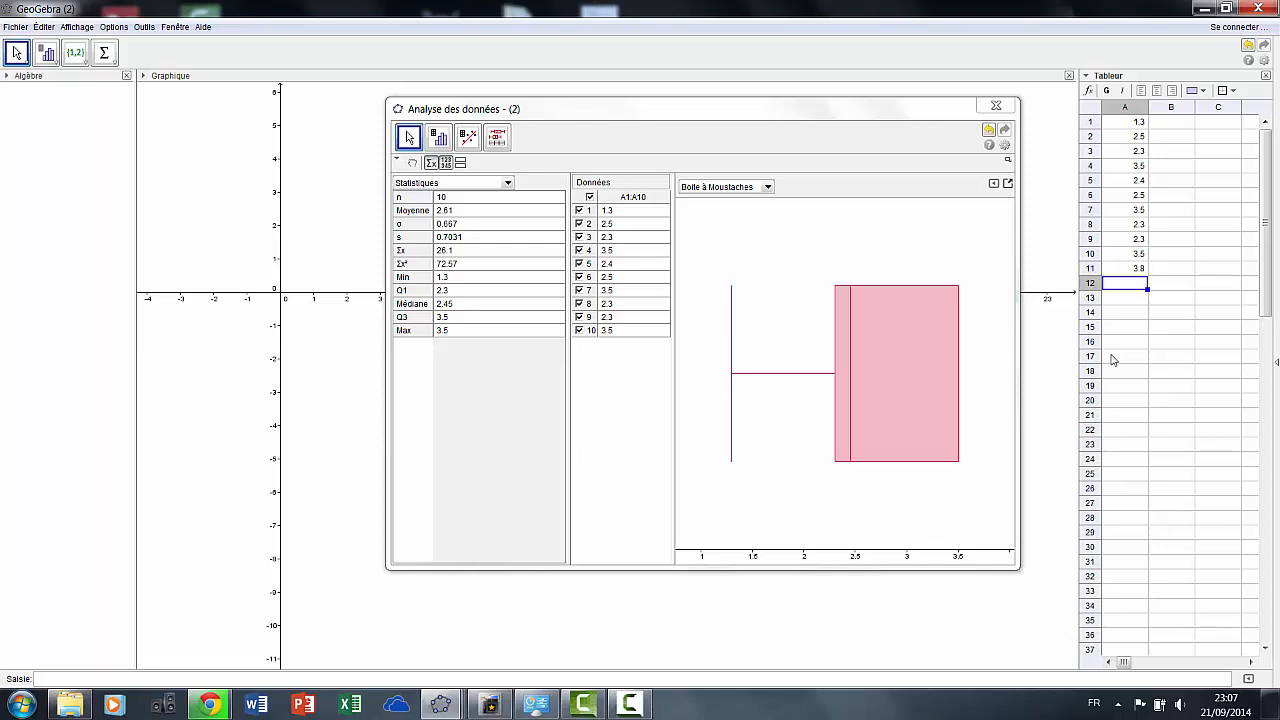
pyautogui.moveTo(1141, 125); pyautogui.dragTo(1135, 268)
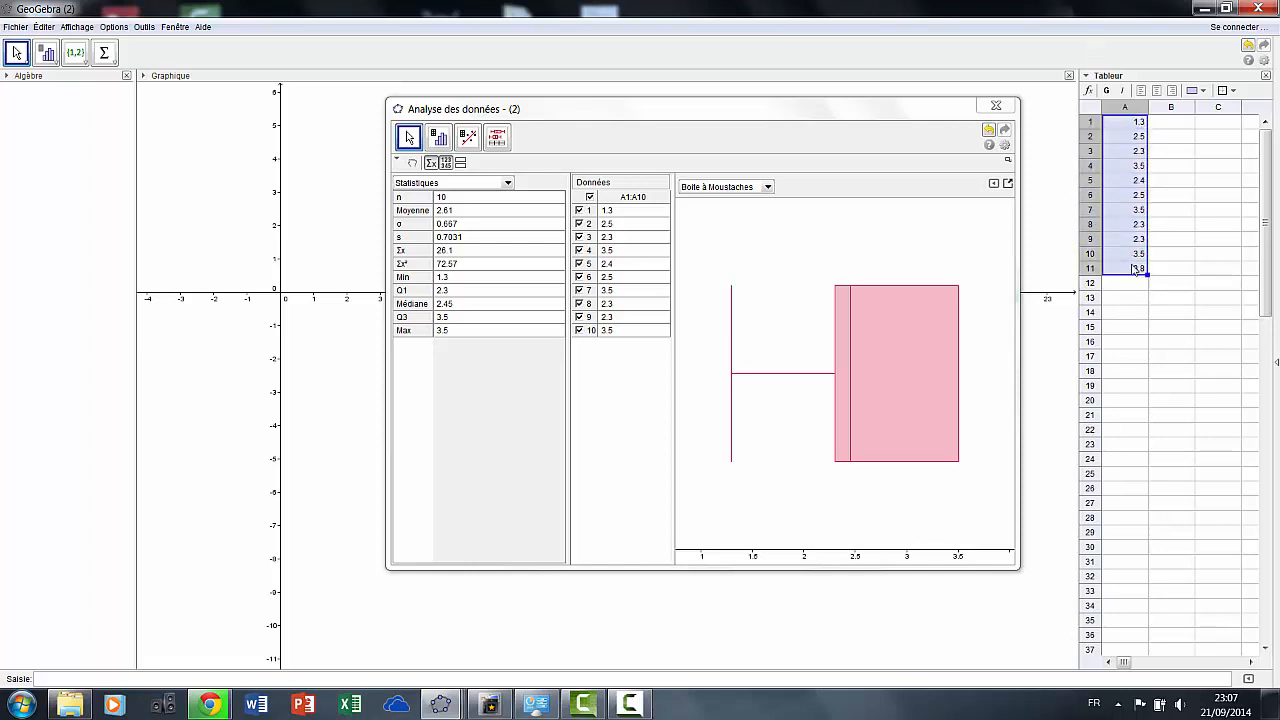
pyautogui.click(444, 139)
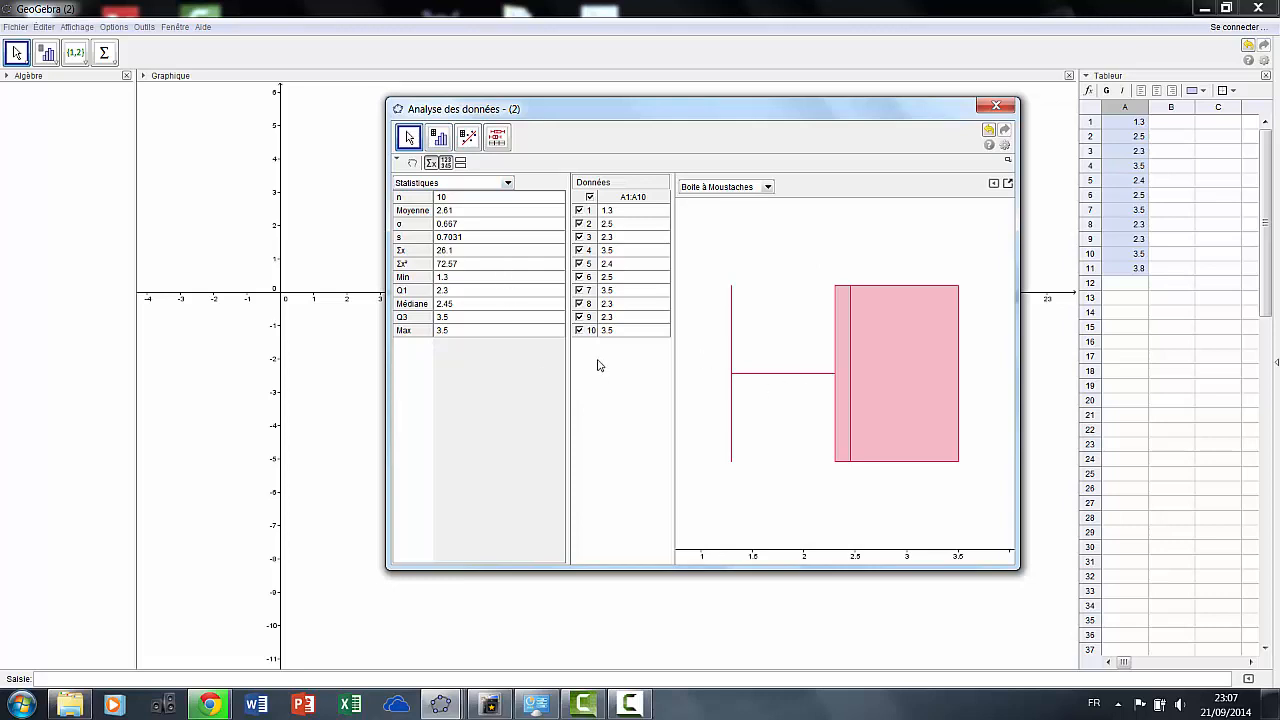
# Analyse A1:A11 with one-variable statistics and display it as a Boîte à Moustaches plot
pyautogui.click(440, 139)
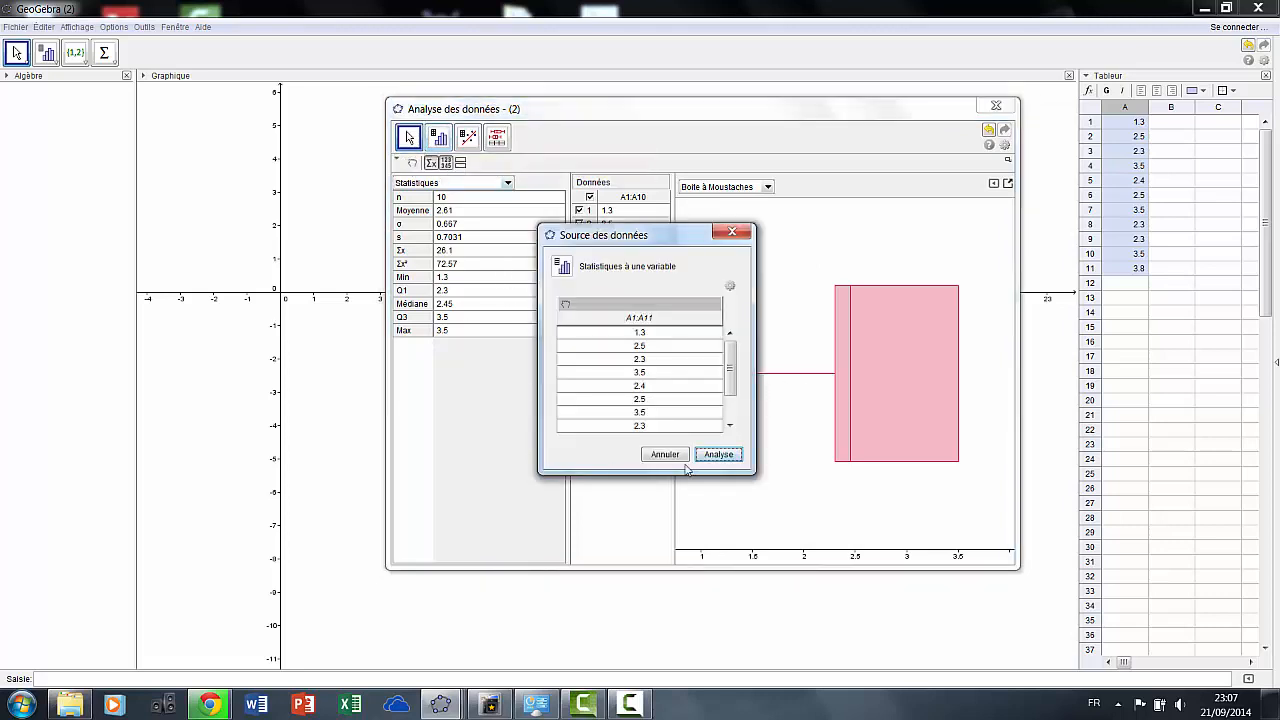
pyautogui.click(718, 455)
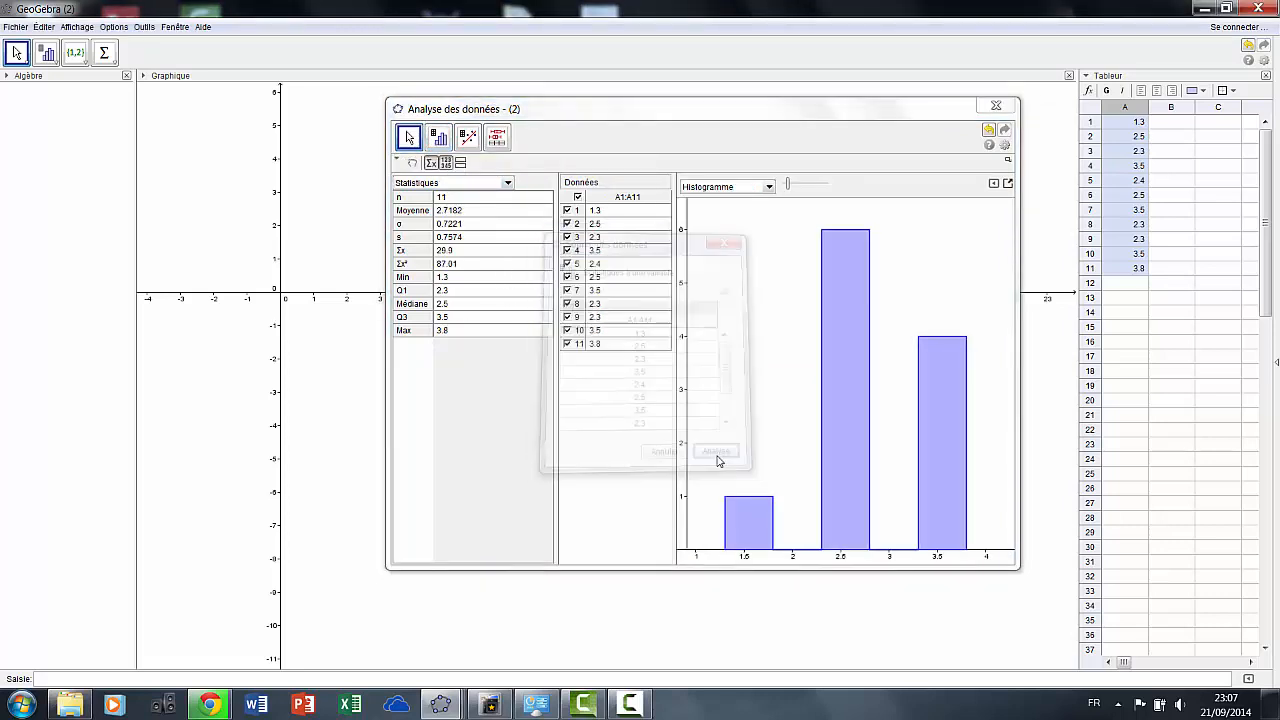
pyautogui.click(769, 187)
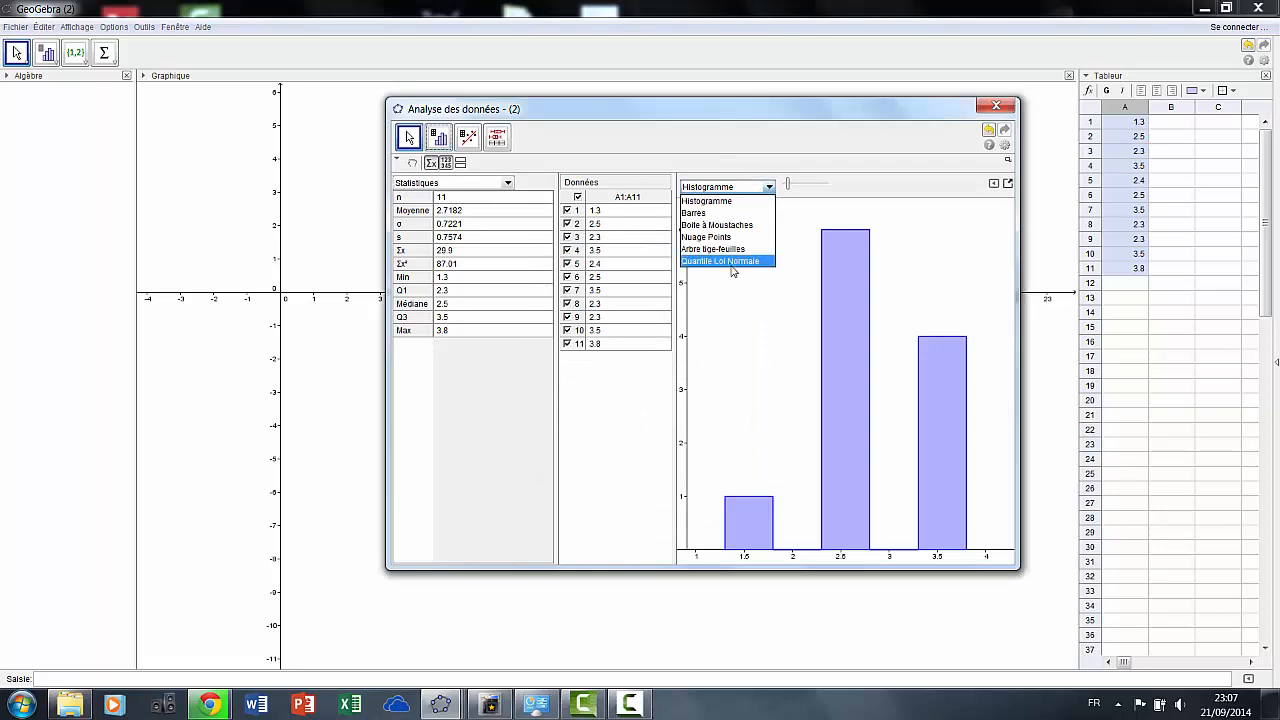
pyautogui.click(720, 226)
pyautogui.moveTo(795, 112); pyautogui.dragTo(725, 116)
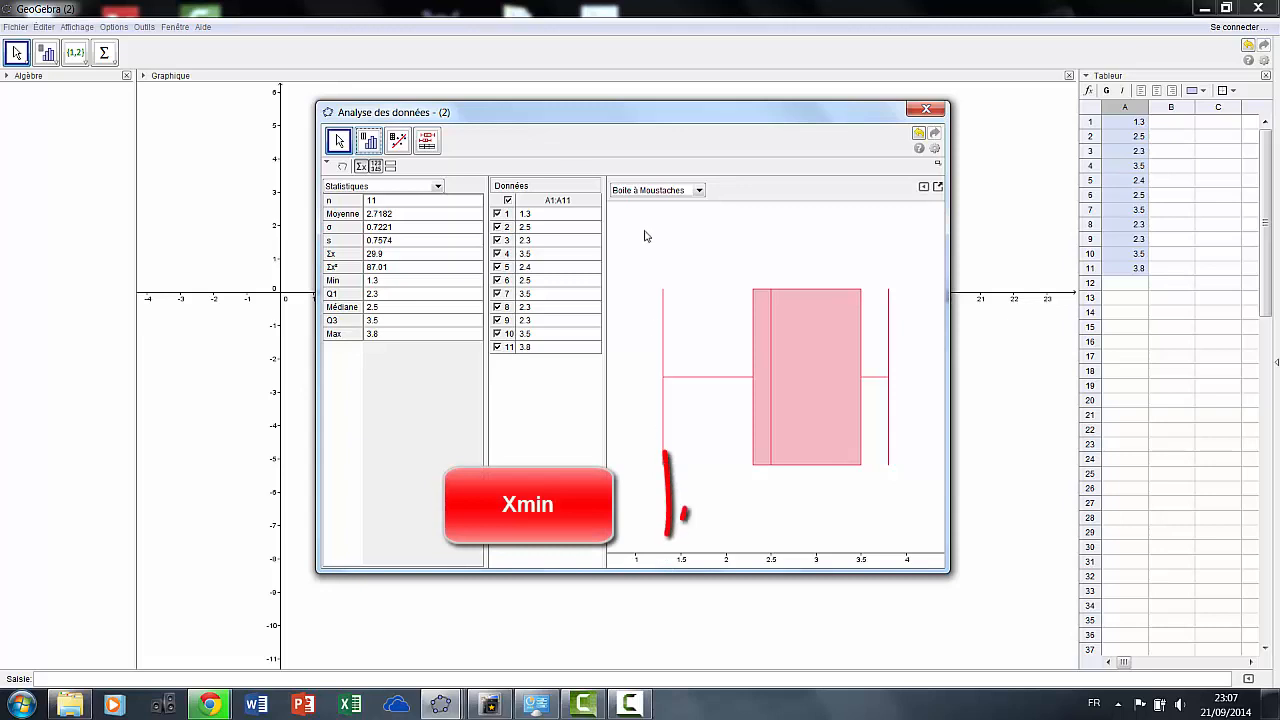
pyautogui.click(840, 173)
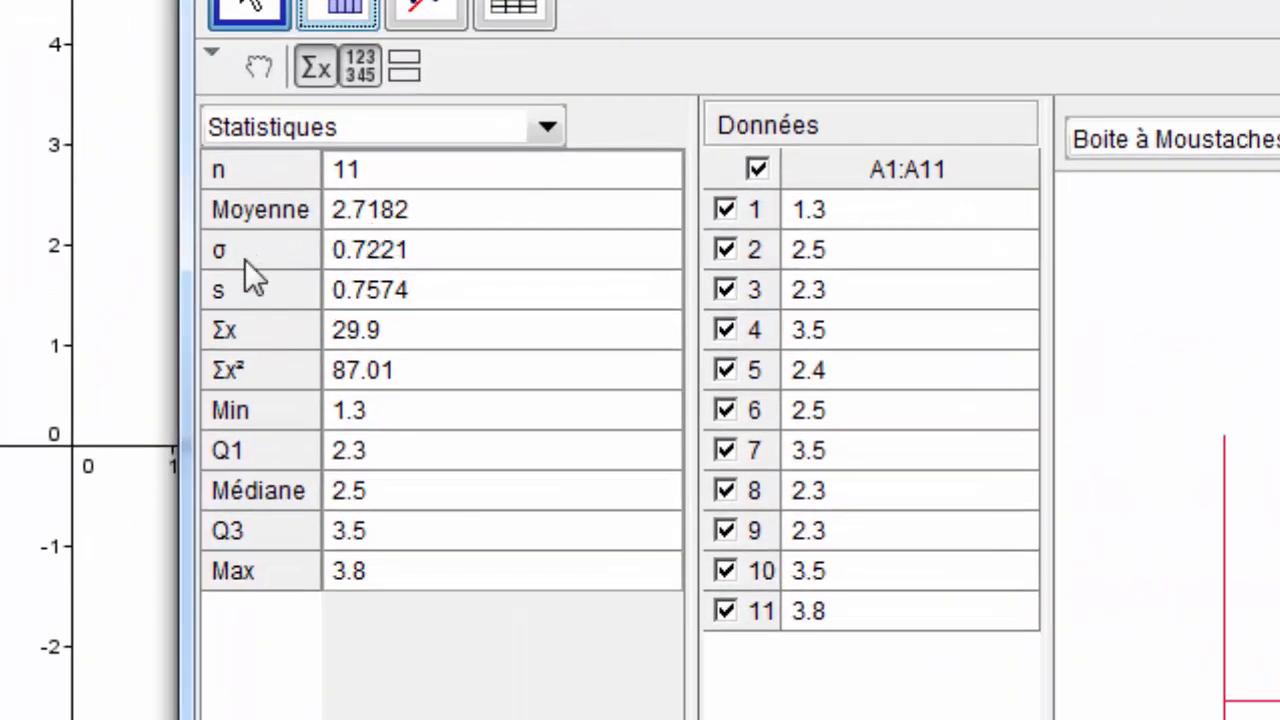
pyautogui.click(353, 249)
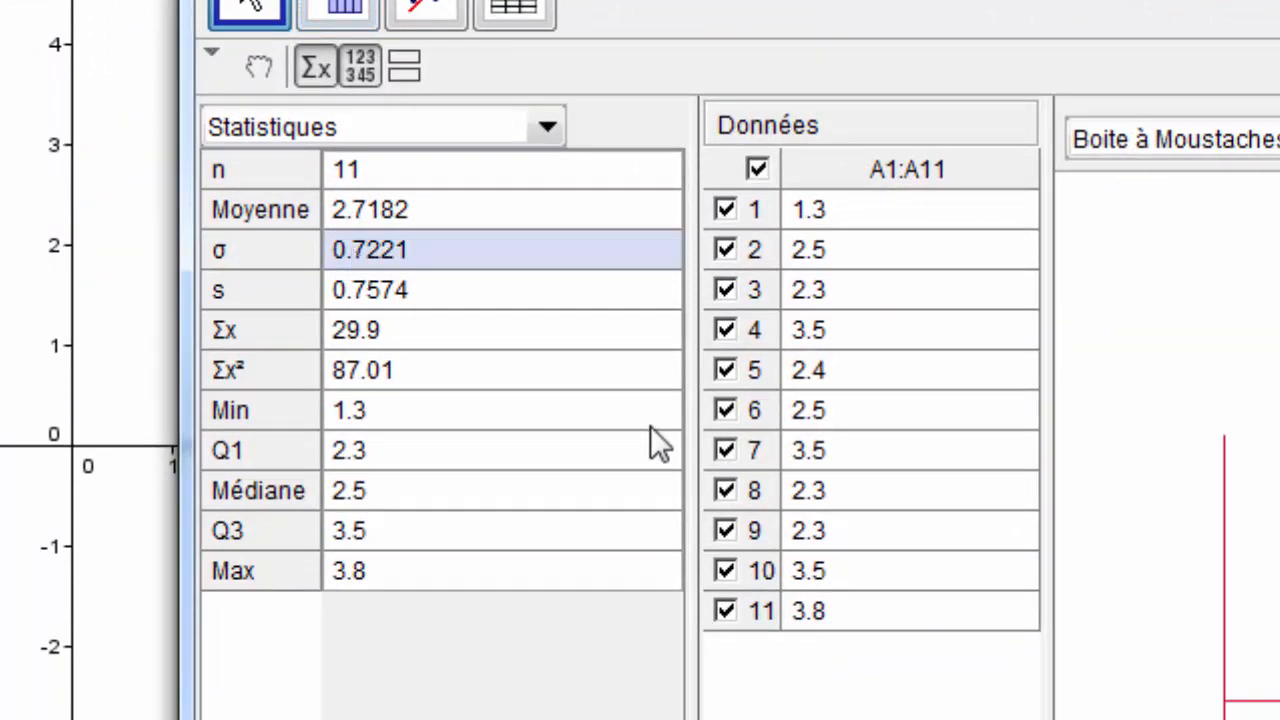
pyautogui.click(338, 409)
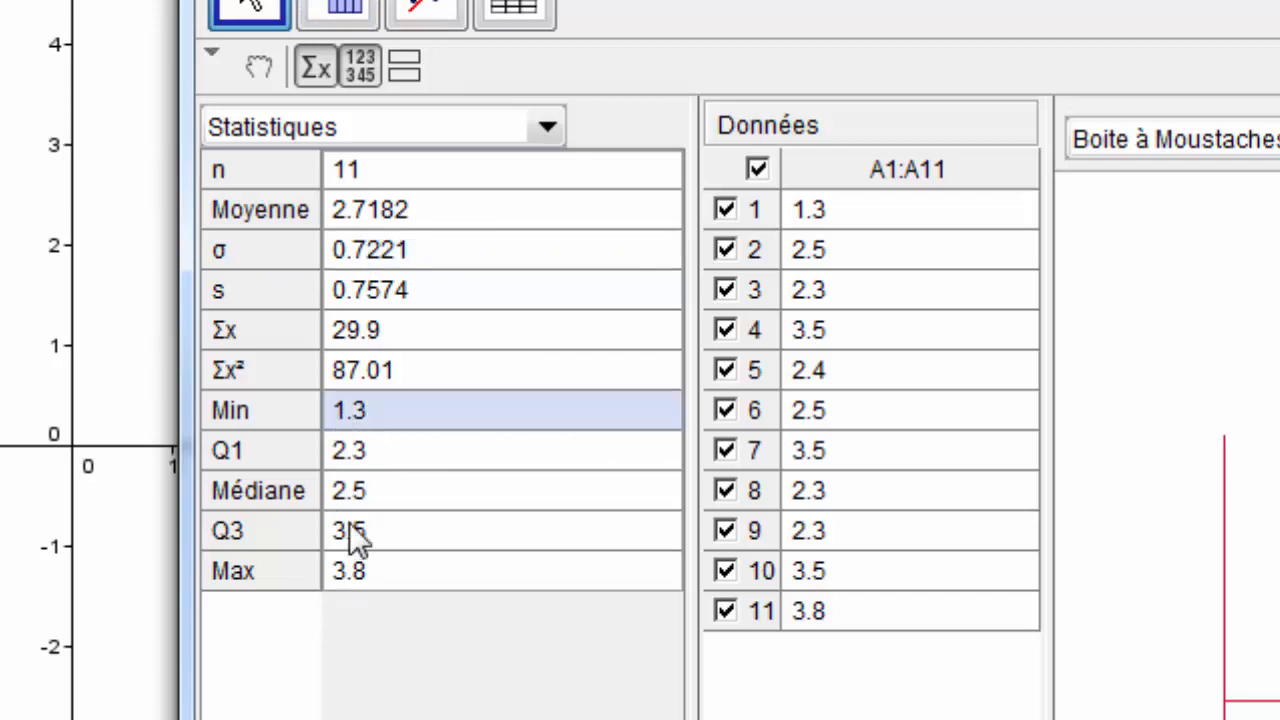
pyautogui.click(358, 572)
pyautogui.click(351, 452)
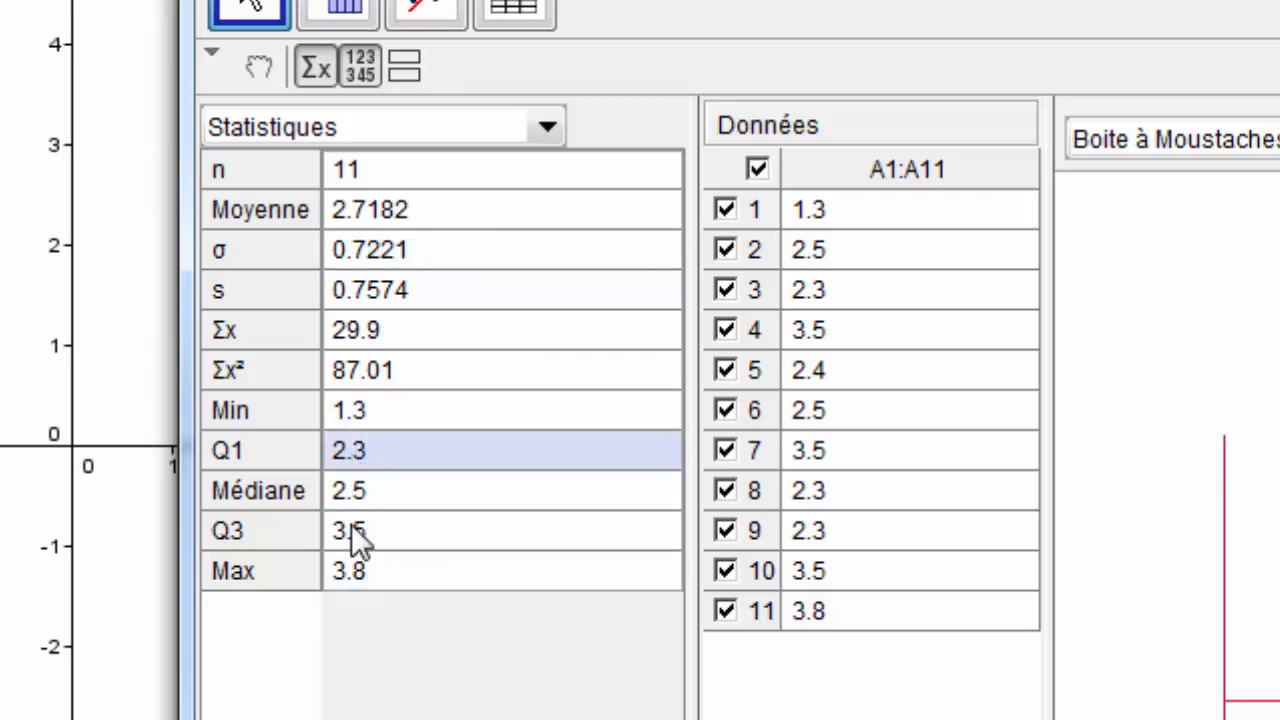
pyautogui.click(351, 526)
pyautogui.click(343, 490)
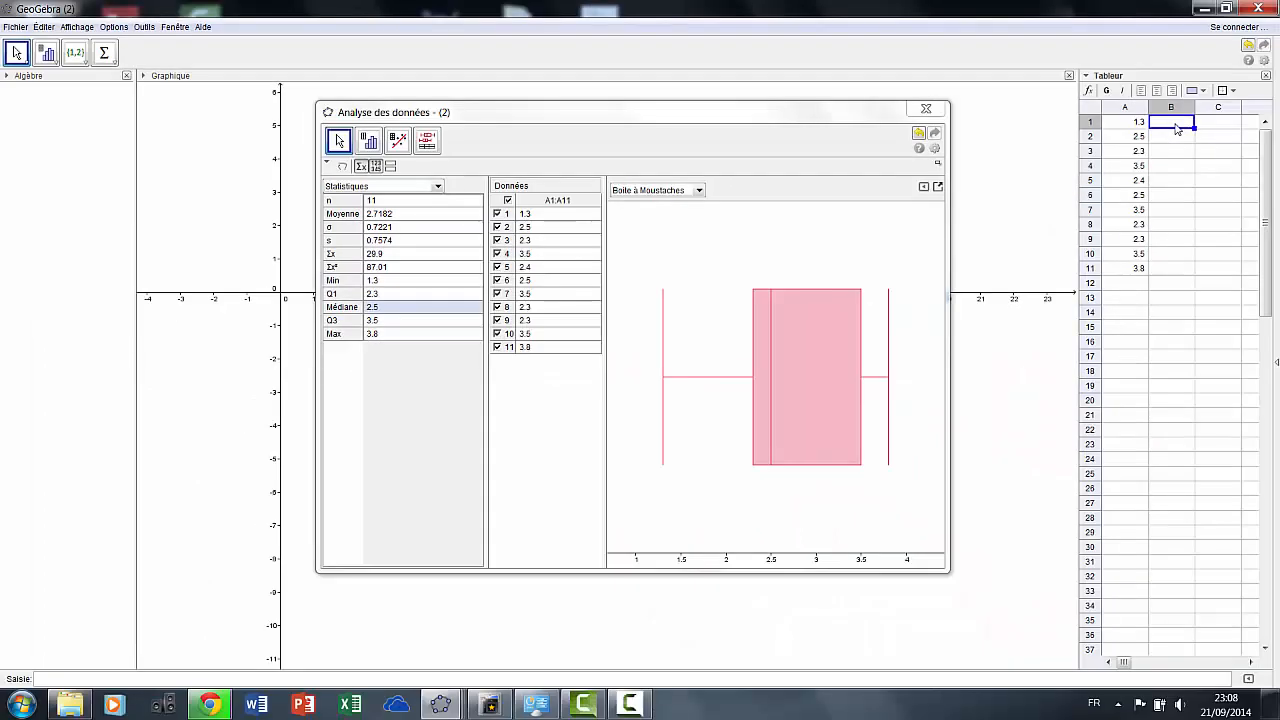
# Enter 1.3, 2.6, 2.0, 2.1, 2.5 into cells B1 to B5
pyautogui.write('1.3')
pyautogui.press('Return')
pyautogui.write('2.6')
pyautogui.press('Return')
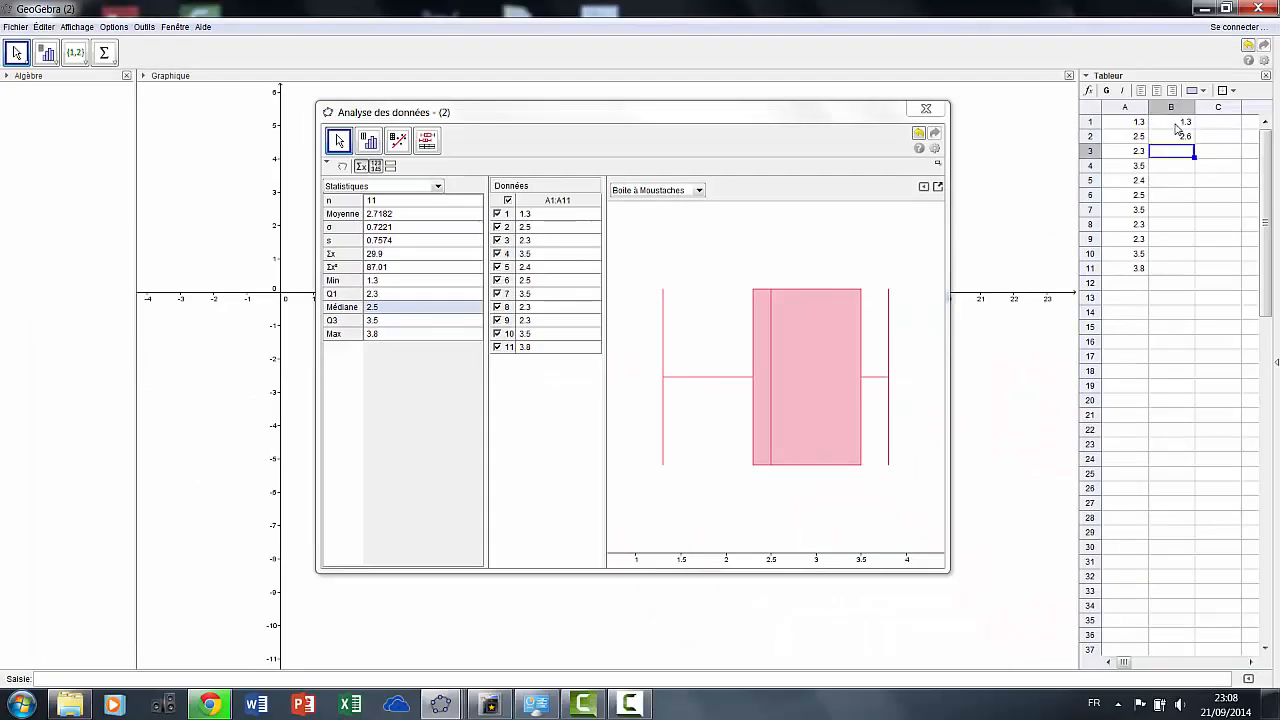
pyautogui.write('2.0')
pyautogui.press('Return')
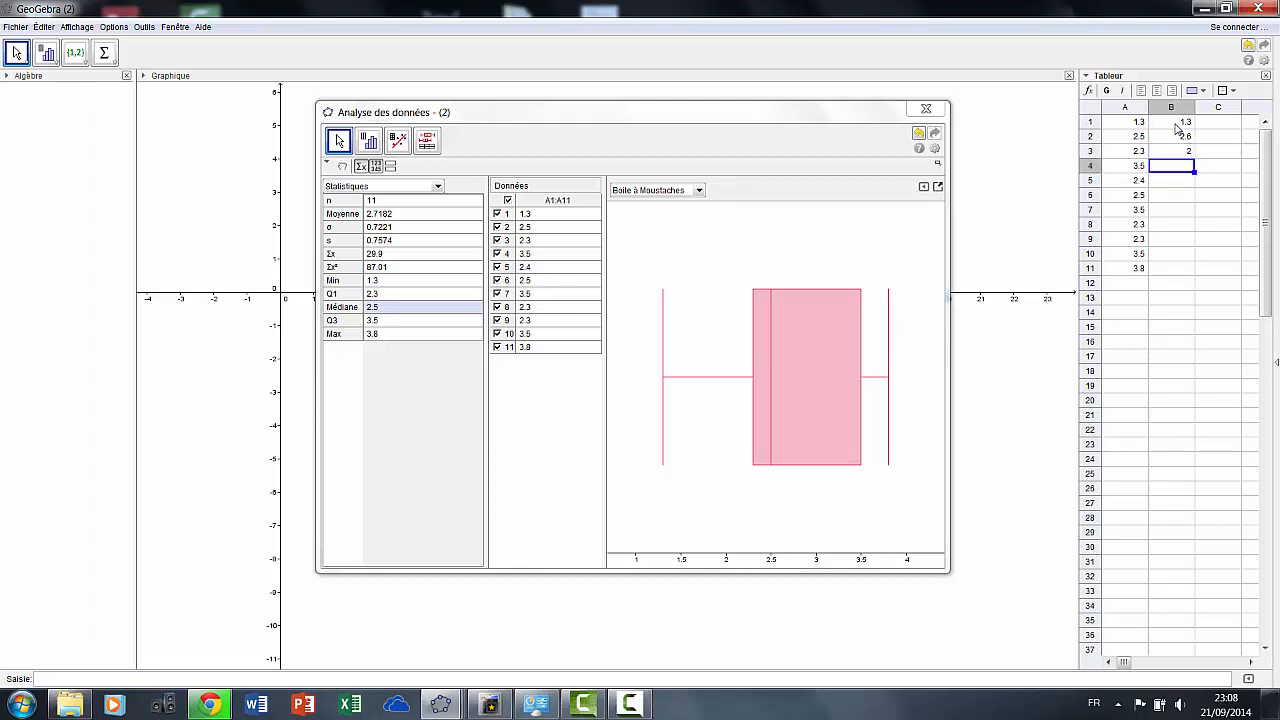
pyautogui.write('2.1')
pyautogui.press('Return')
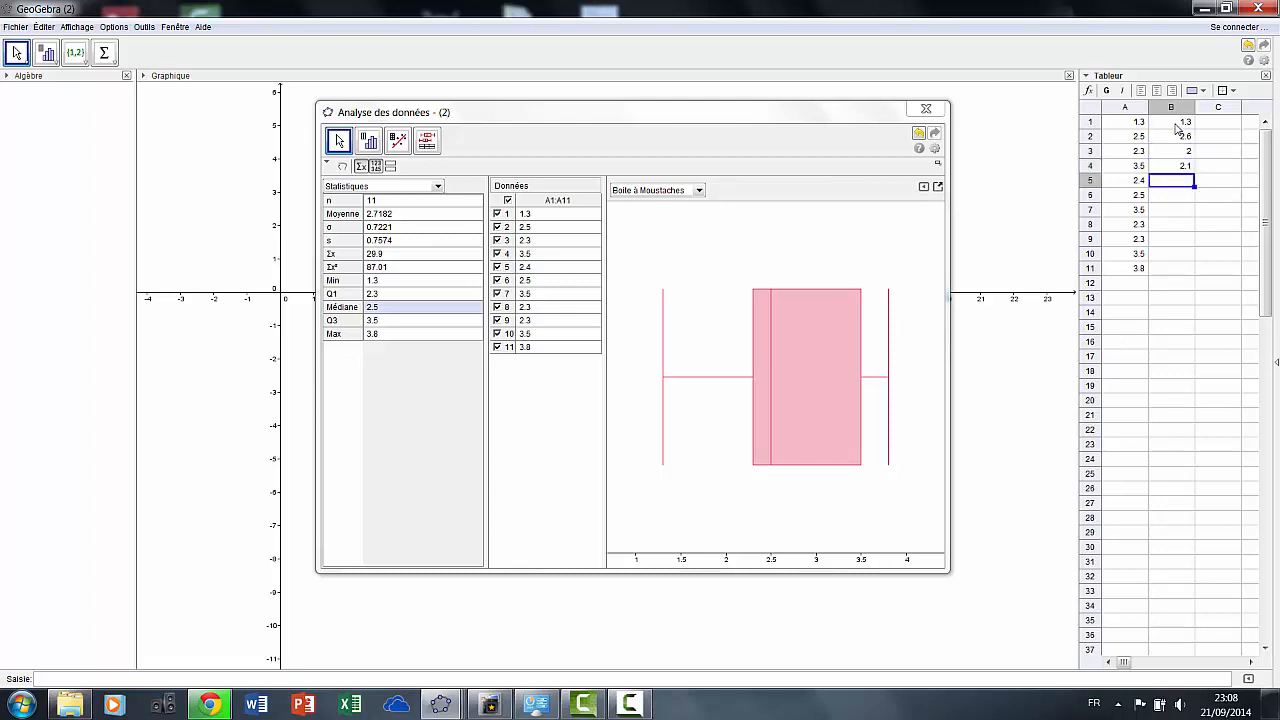
pyautogui.write('2.5')
pyautogui.press('Return')
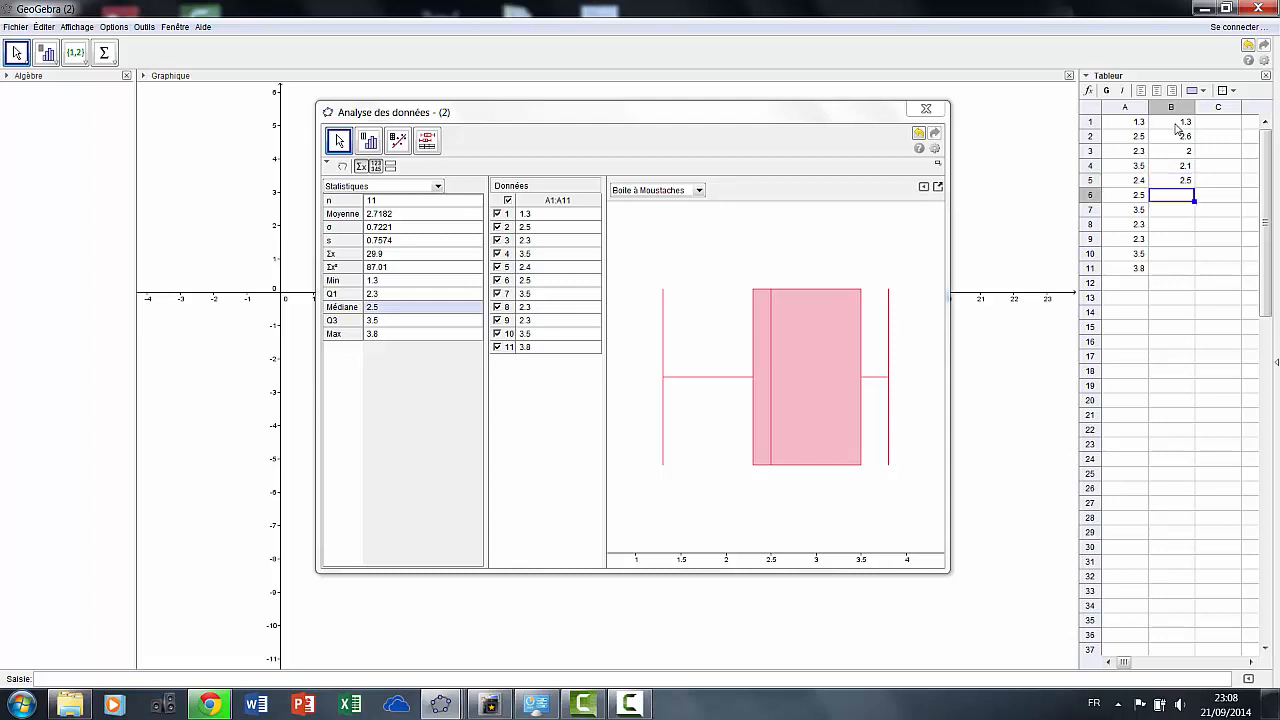
# Enter 2.4, 2.2, 2.3, 2.6, 2.4, 2.8 into cells B6 to B11
pyautogui.write('2.4')
pyautogui.press('Return')
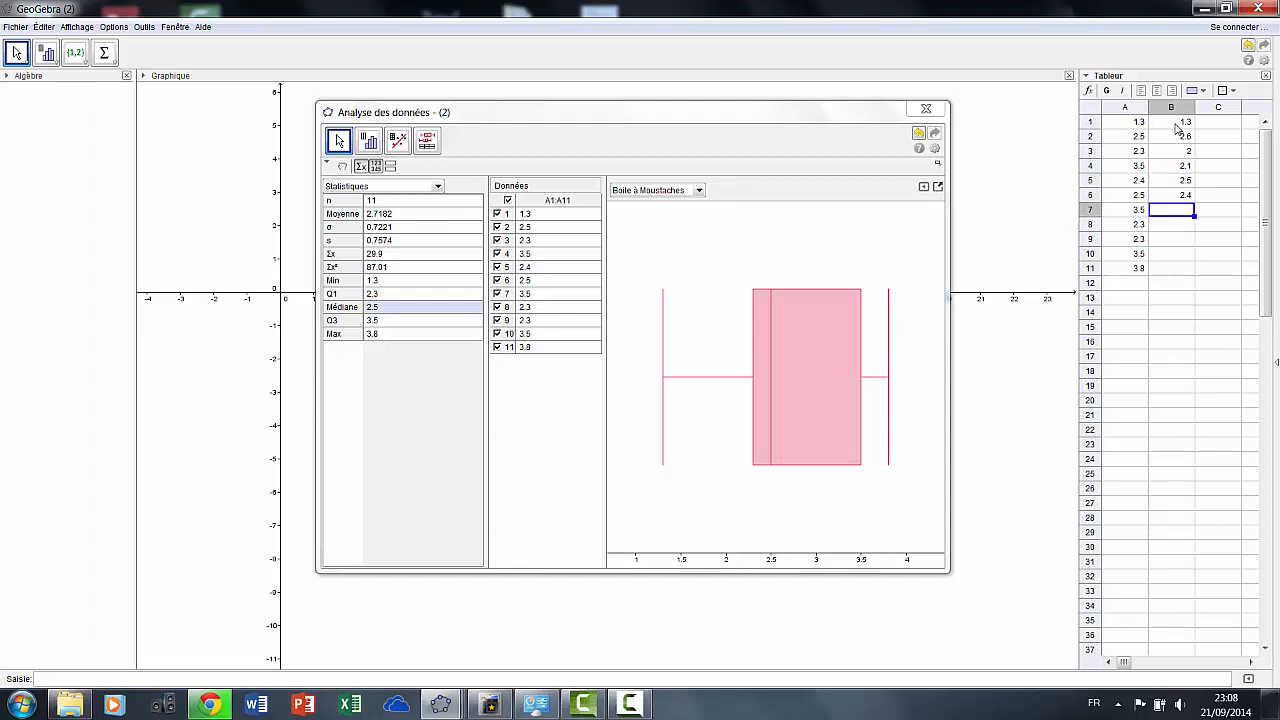
pyautogui.write('2.2')
pyautogui.press('Return')
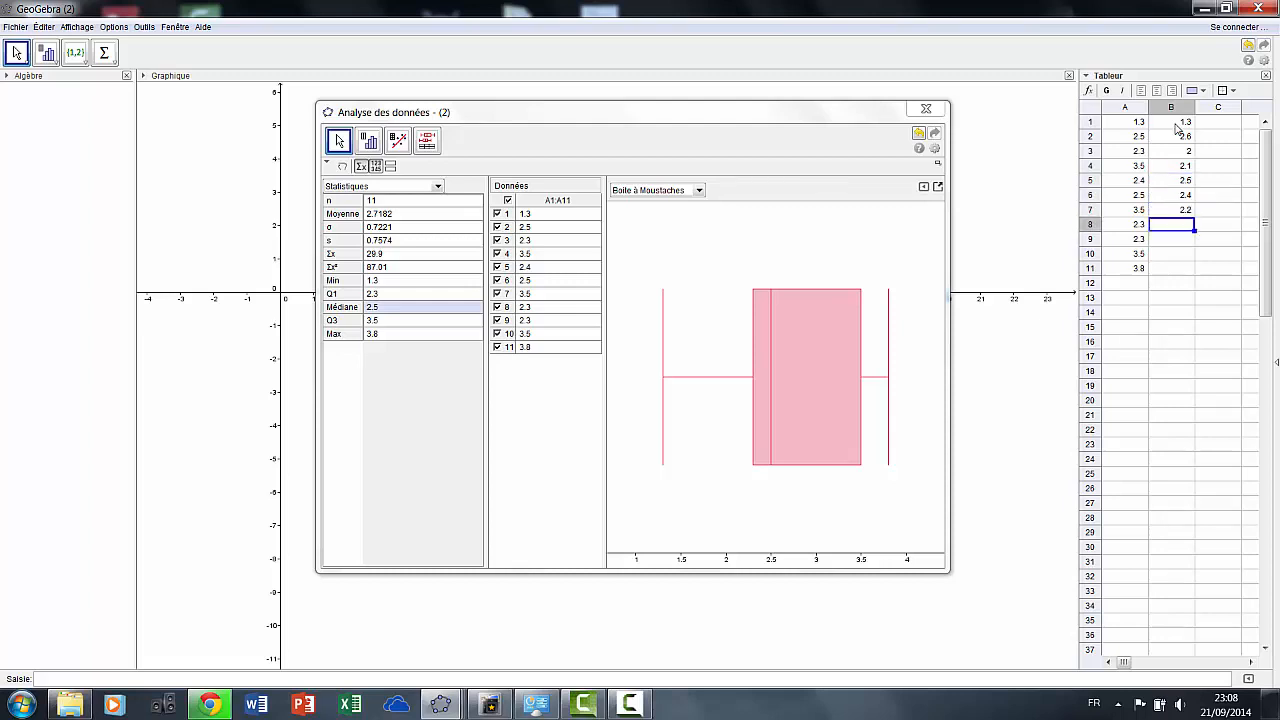
pyautogui.write('2.3')
pyautogui.press('Return')
pyautogui.write('2')
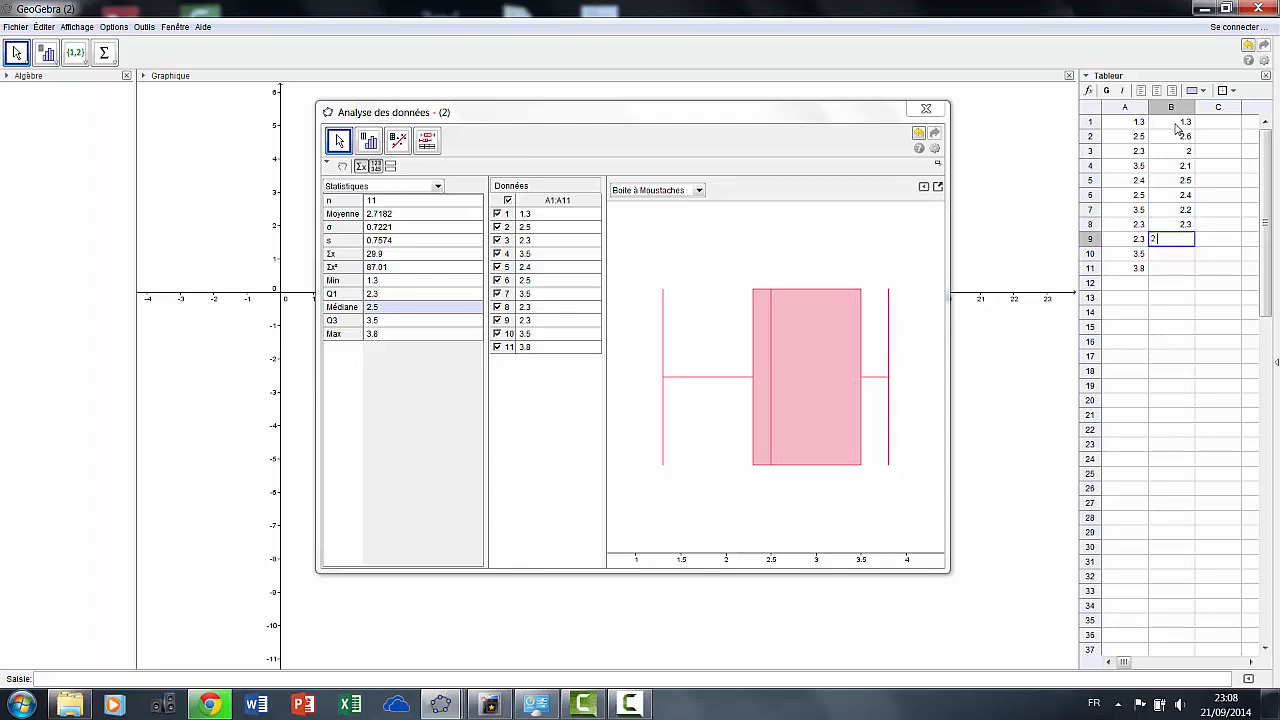
pyautogui.write('.6')
pyautogui.press('Return')
pyautogui.write('2.4')
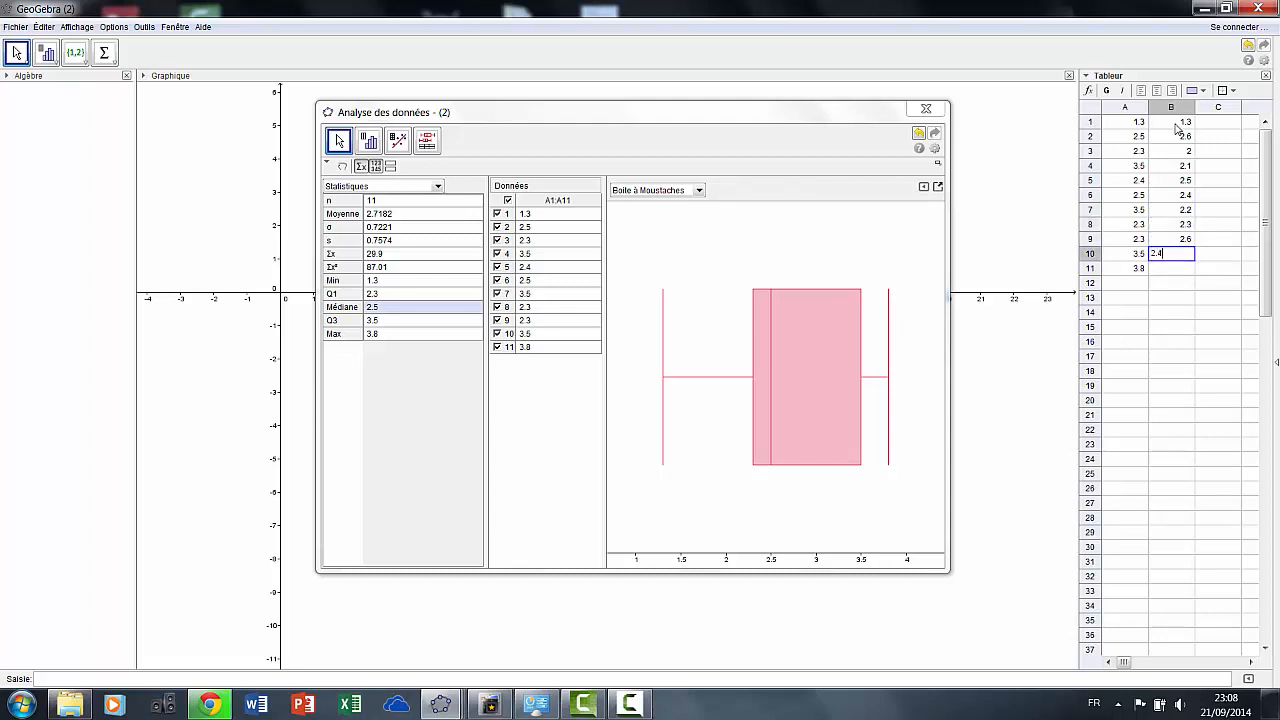
pyautogui.press('Return')
pyautogui.write('2')
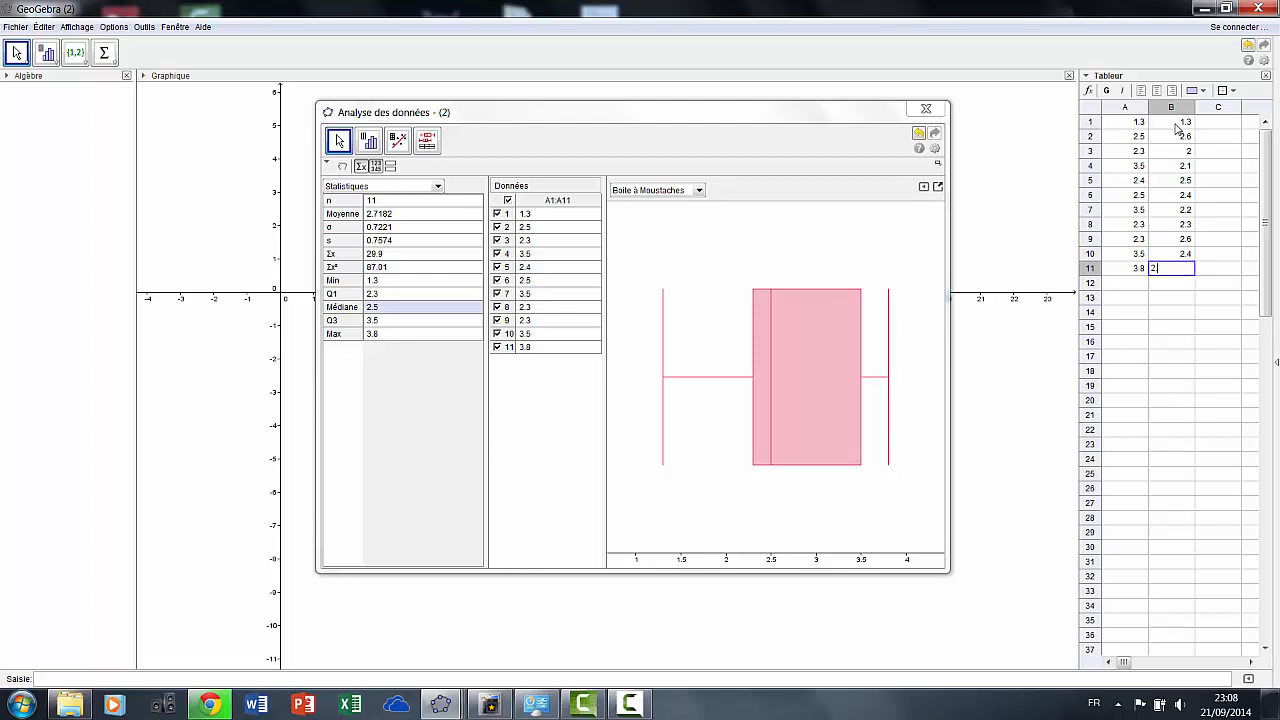
pyautogui.write('.8')
pyautogui.press('Return')
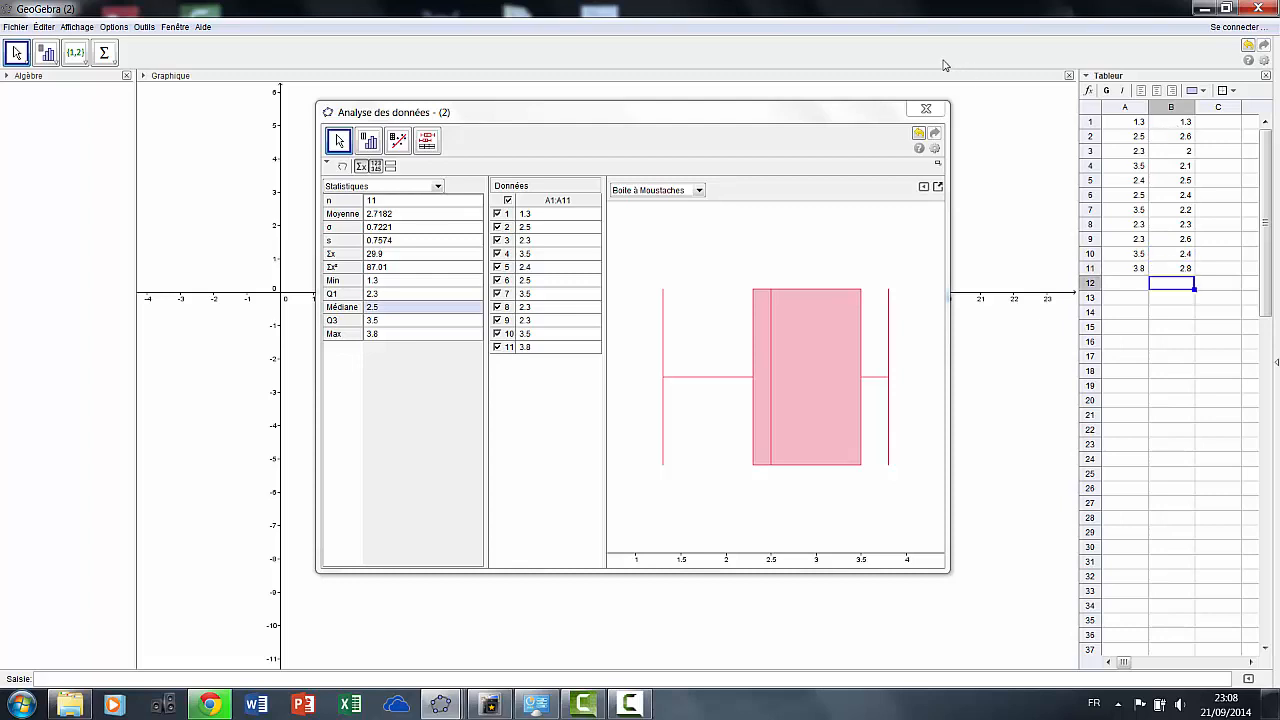
# Pool A1:B11 into a one-variable analysis of 22 values with a histogram
pyautogui.click(925, 110)
pyautogui.click(1130, 126)
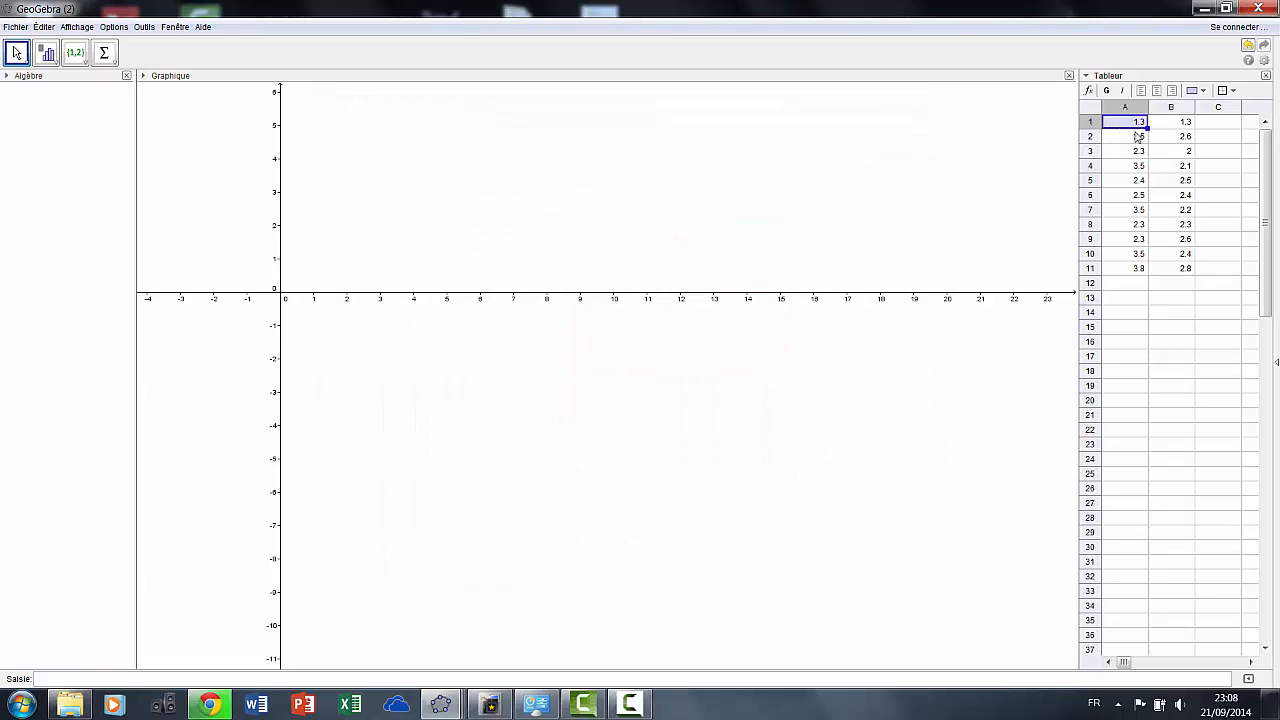
pyautogui.moveTo(1138, 137); pyautogui.dragTo(1175, 273)
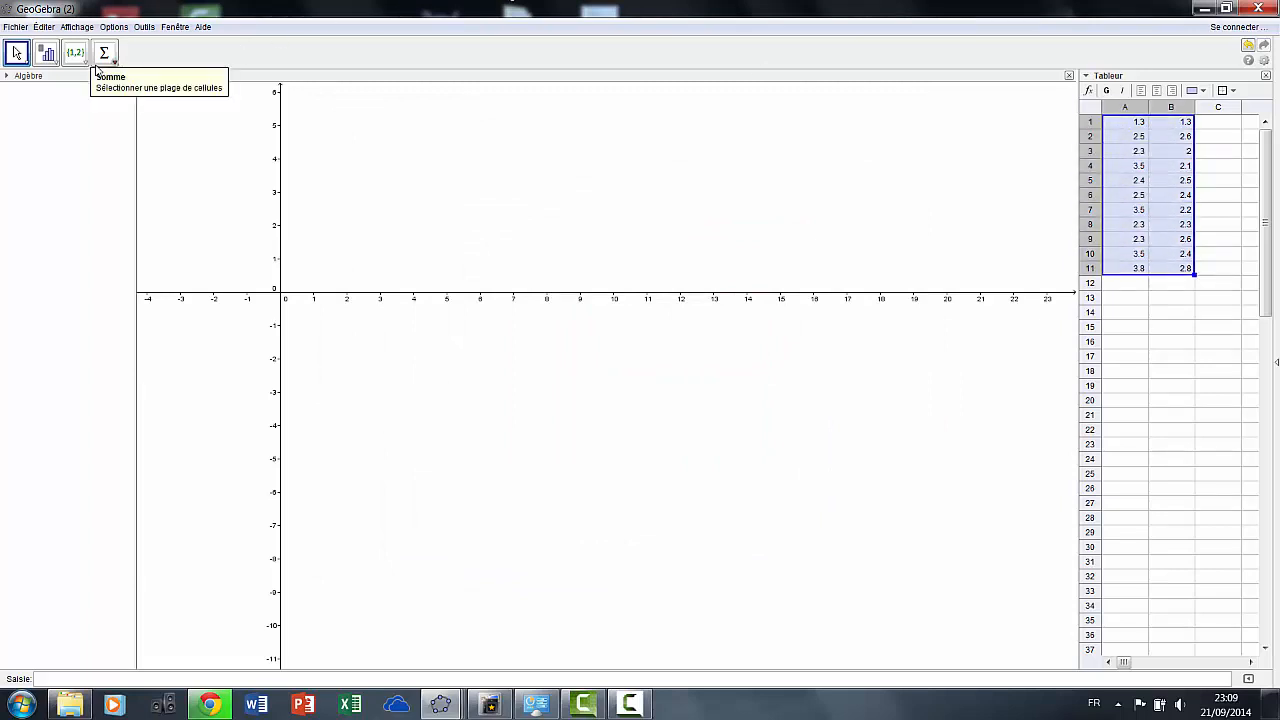
pyautogui.click(47, 53)
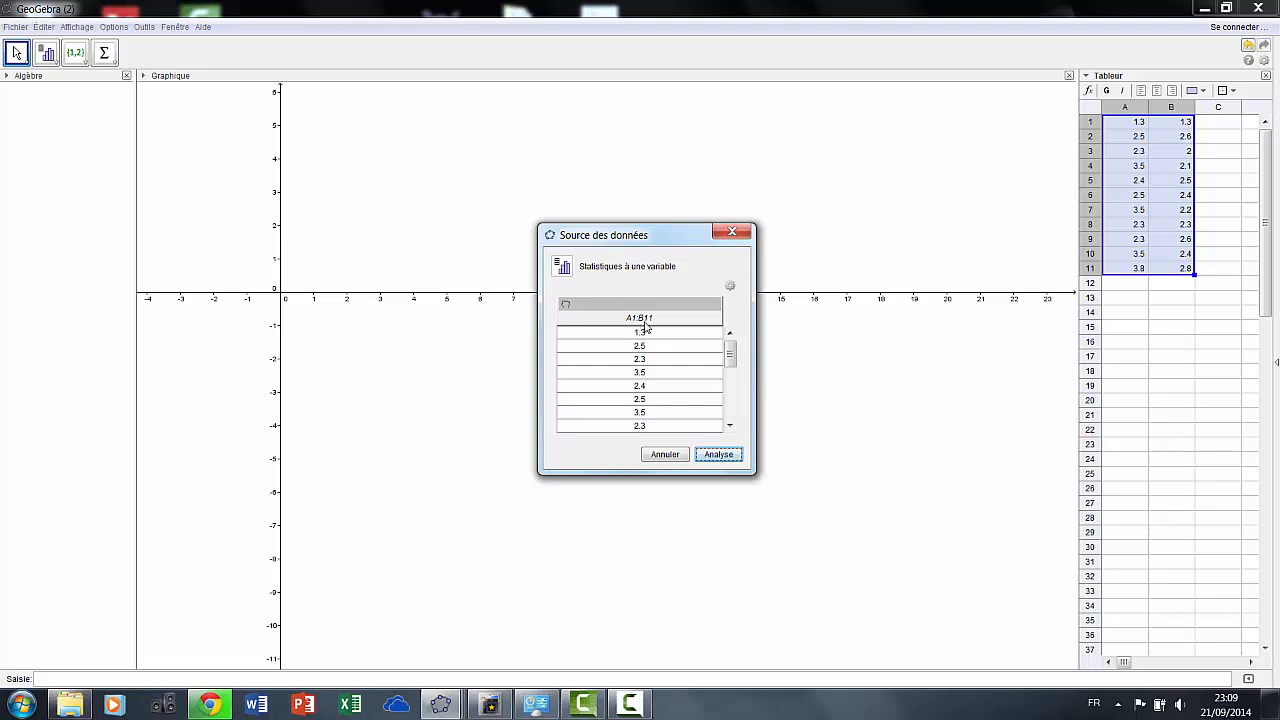
pyautogui.click(716, 456)
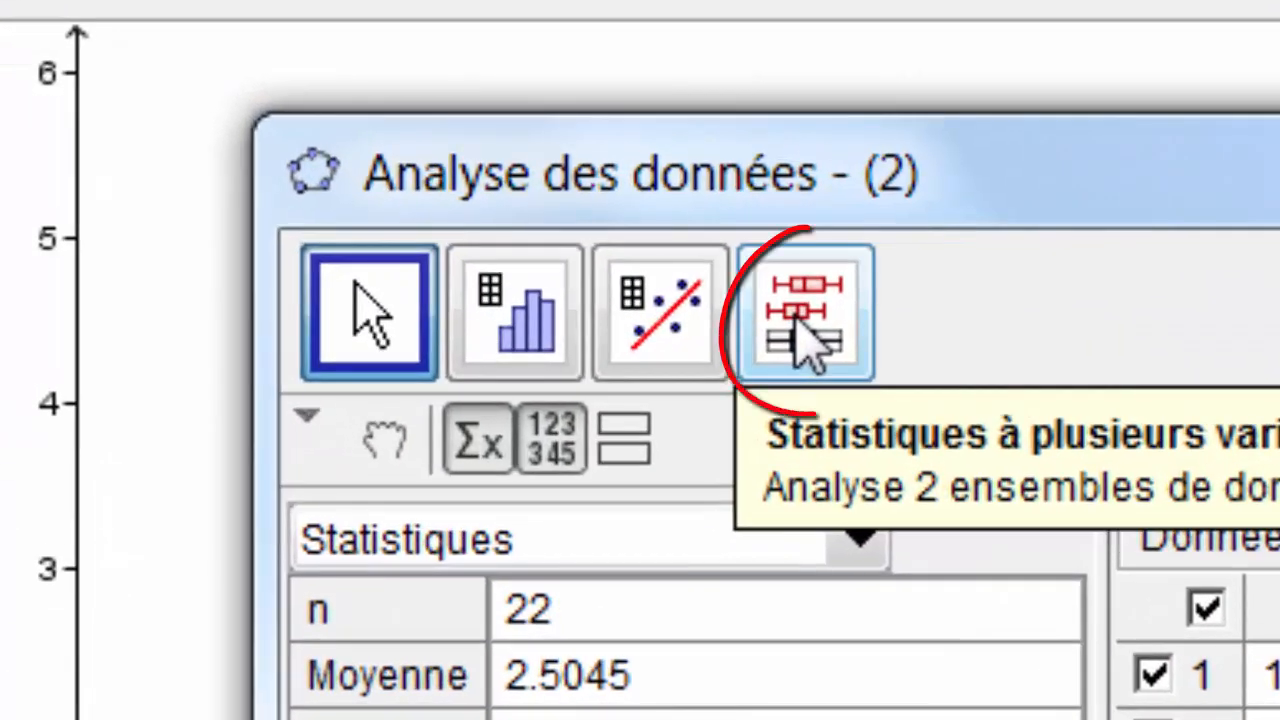
pyautogui.click(796, 315)
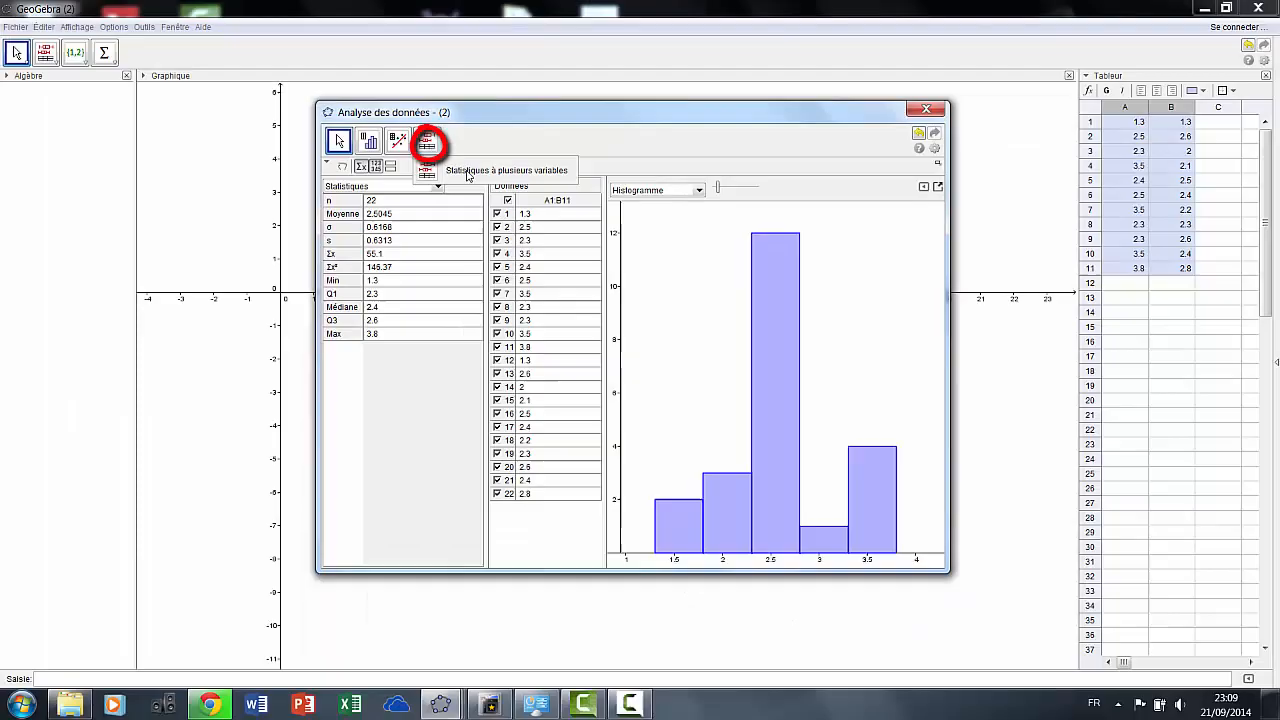
# Switch to multi-variable statistics and analyse A1:A11 and B1:B11 as separate columns
pyautogui.click(1037, 499)
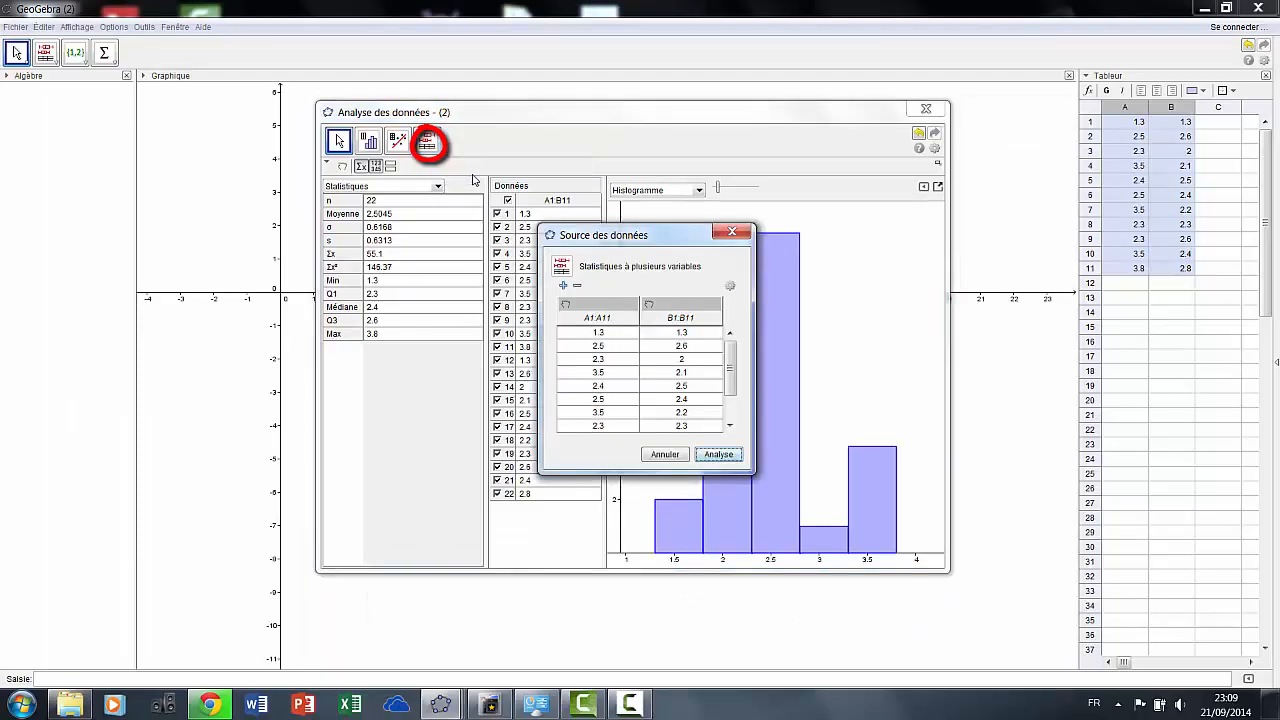
pyautogui.click(714, 455)
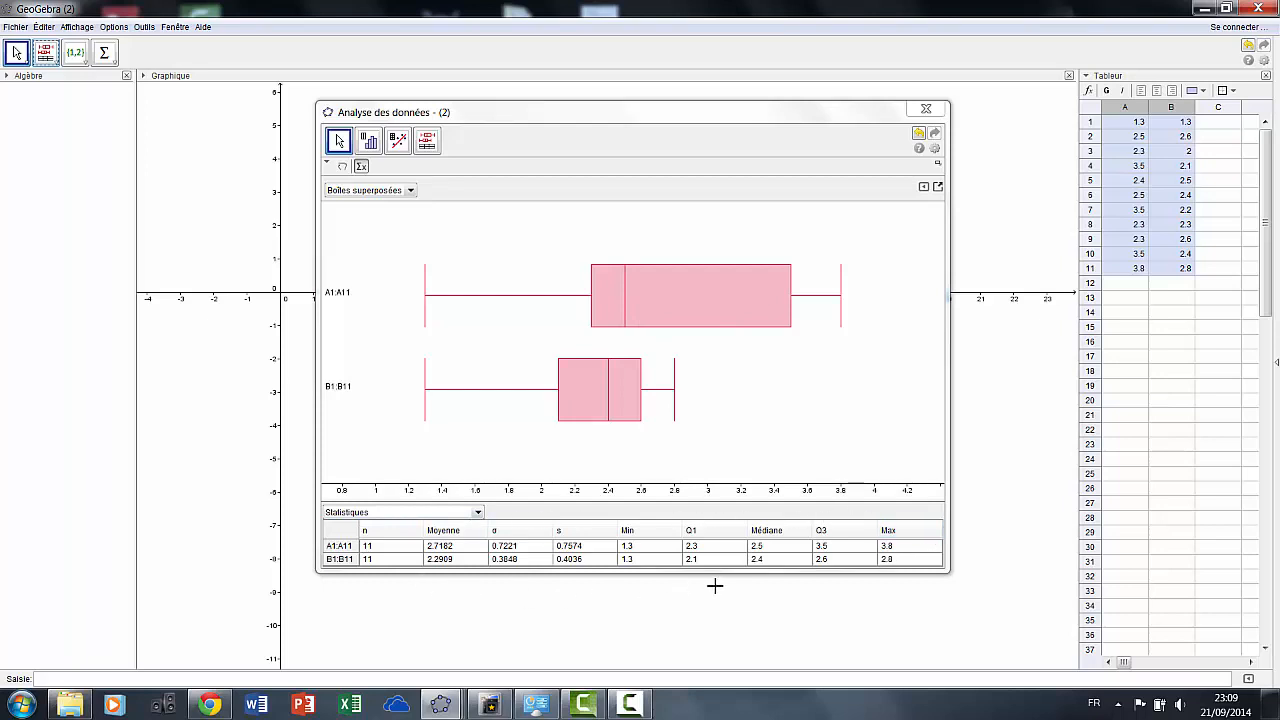
# Change cell B11 to 3.3, then to 4
pyautogui.click(1180, 242)
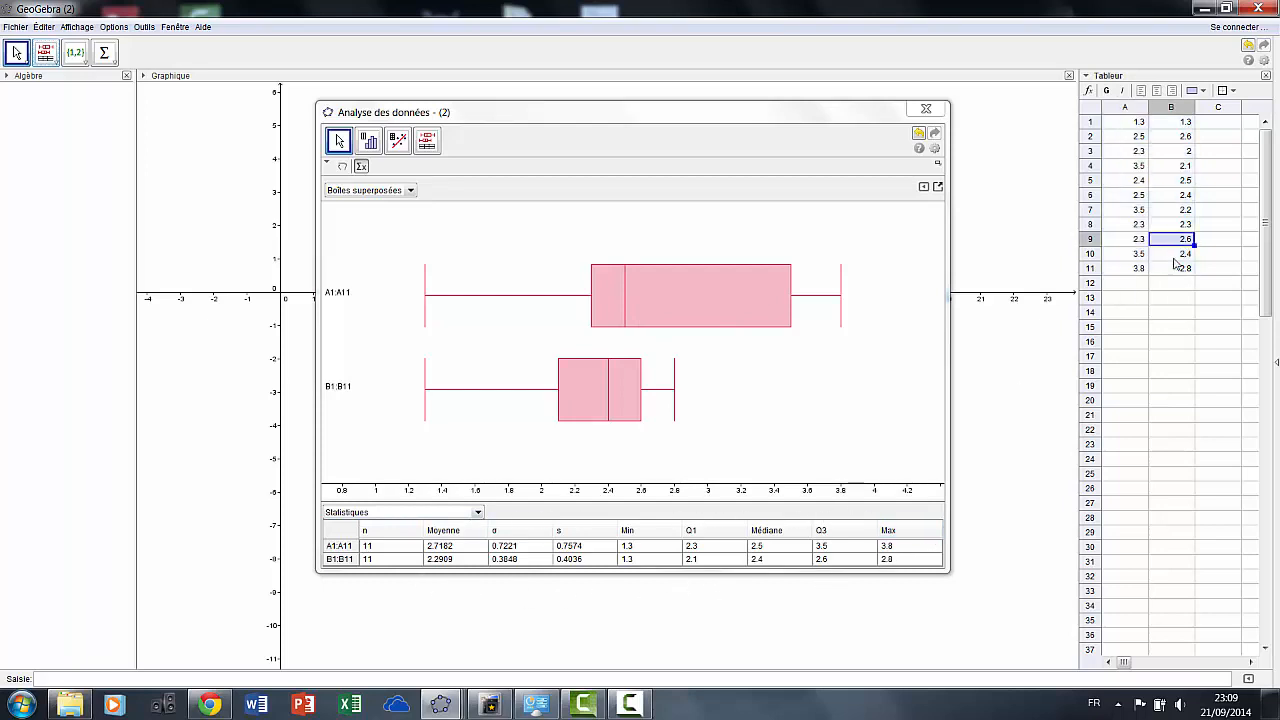
pyautogui.click(1177, 270)
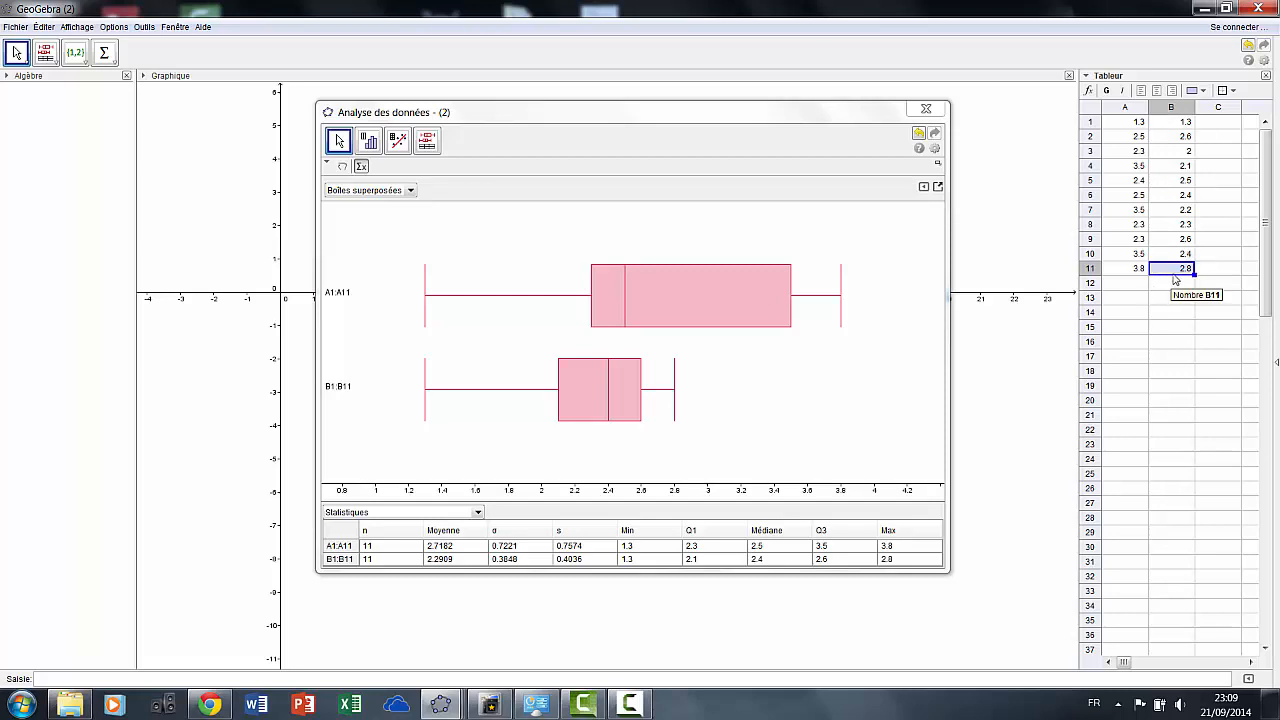
pyautogui.write('3.3')
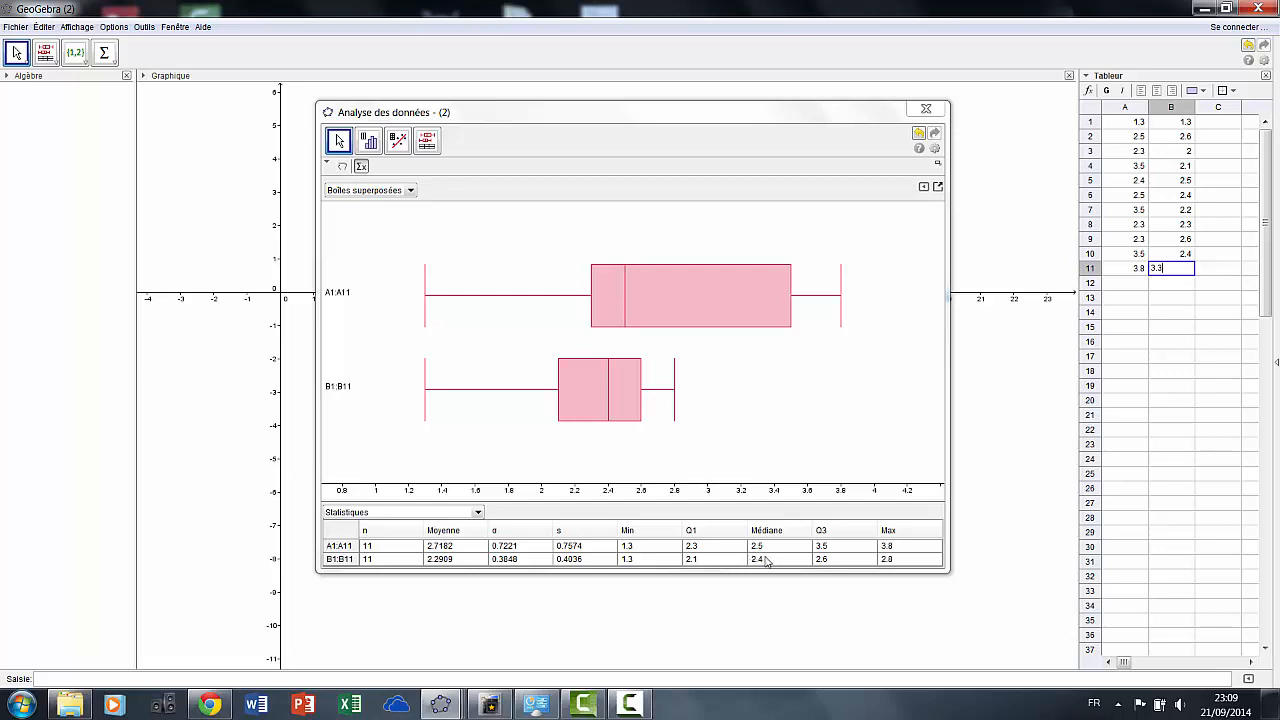
pyautogui.click(1181, 281)
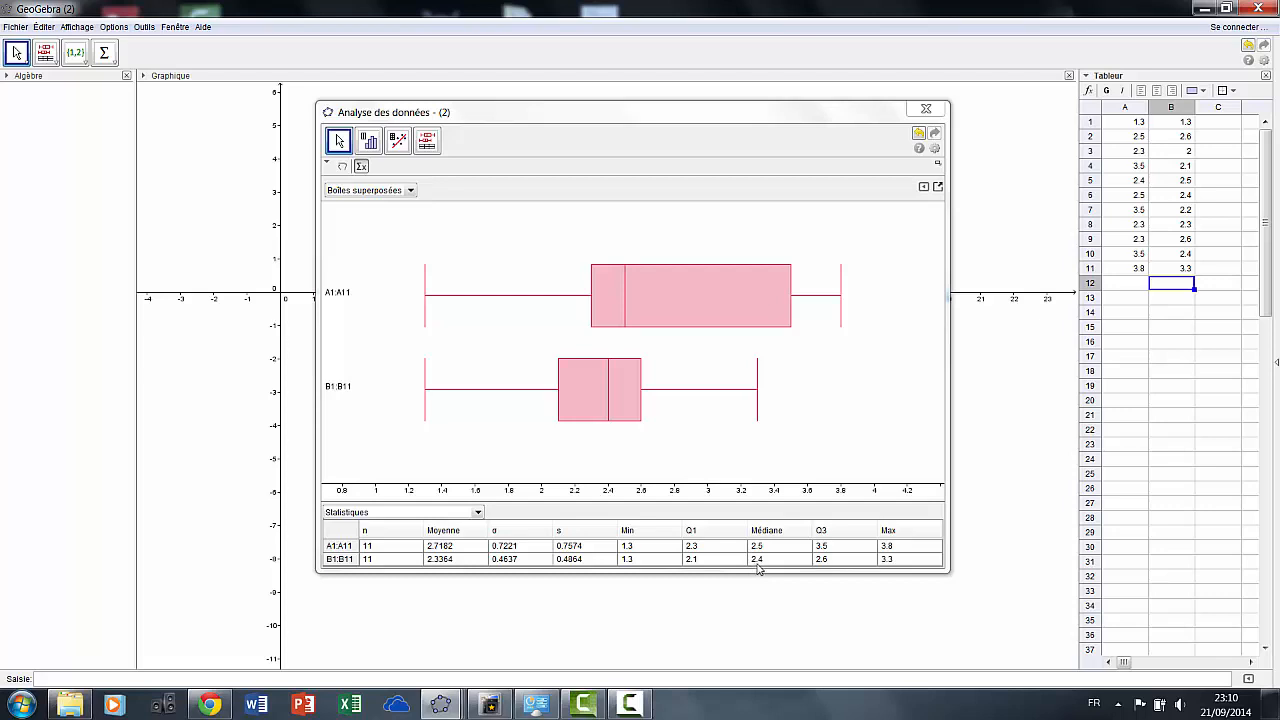
pyautogui.click(1188, 270)
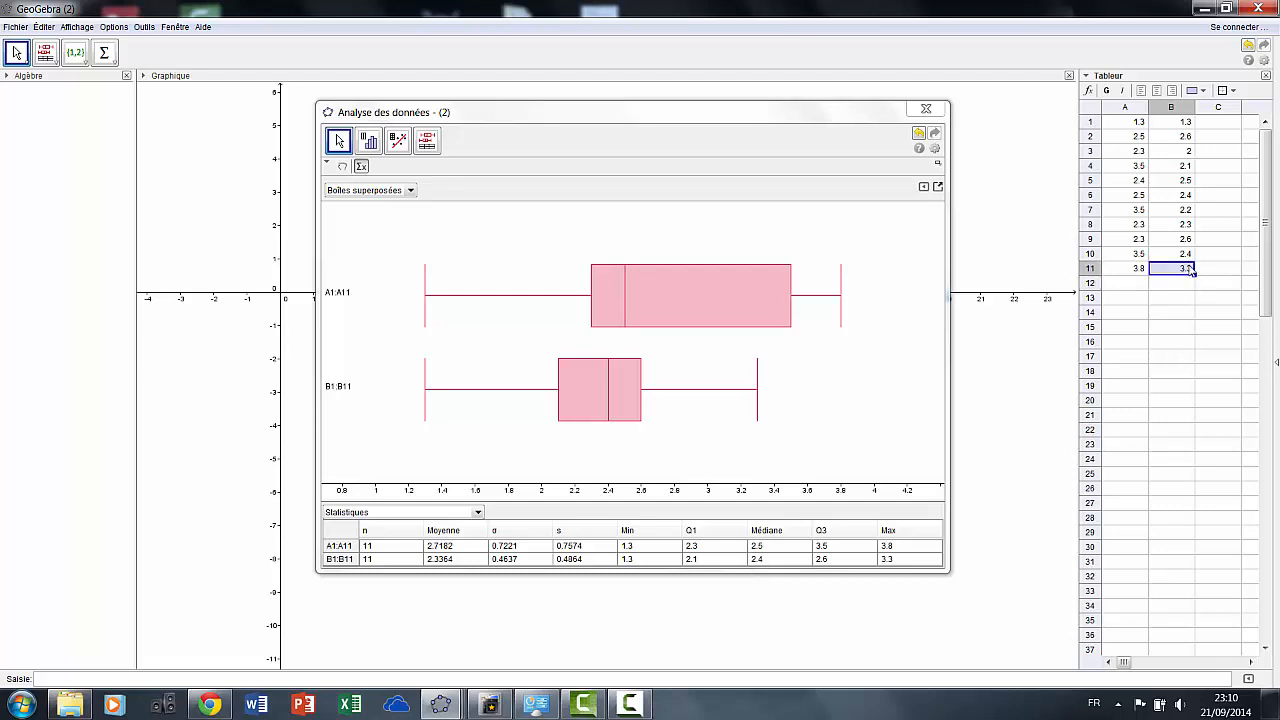
pyautogui.write('4')
pyautogui.press('Return')
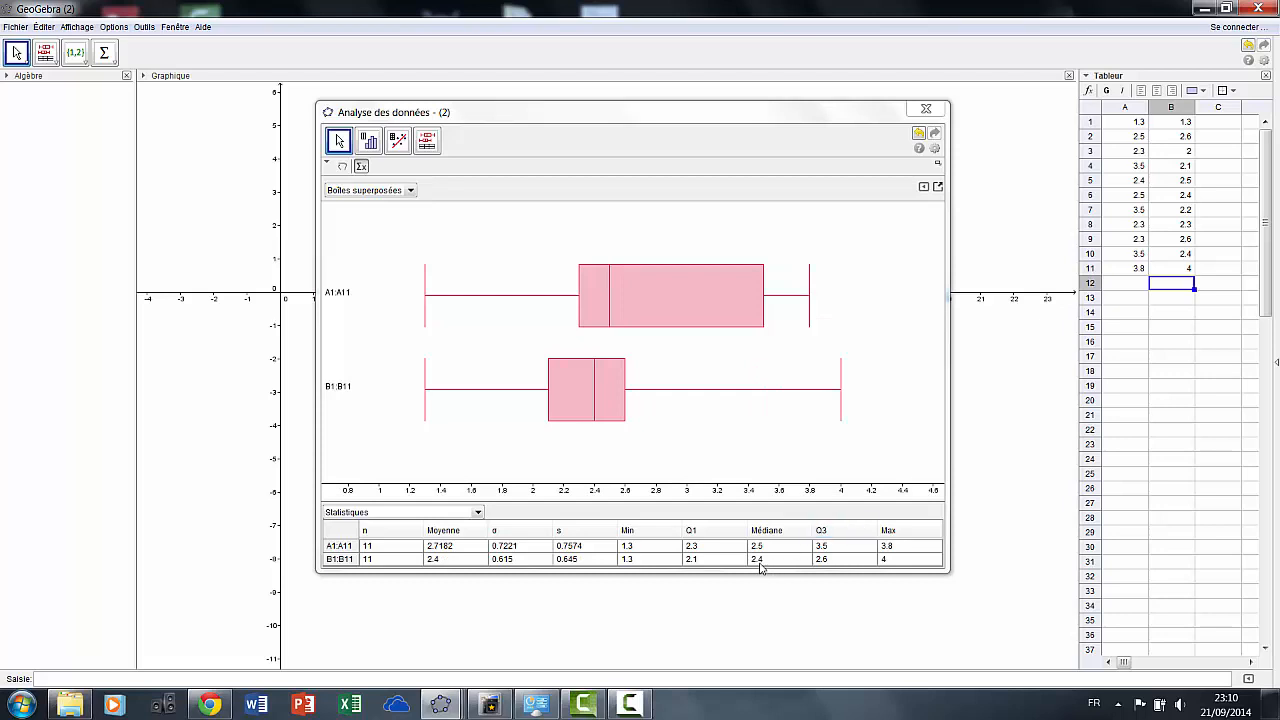
# Change cell B1 to 1, then to 0.5
pyautogui.click(1182, 122)
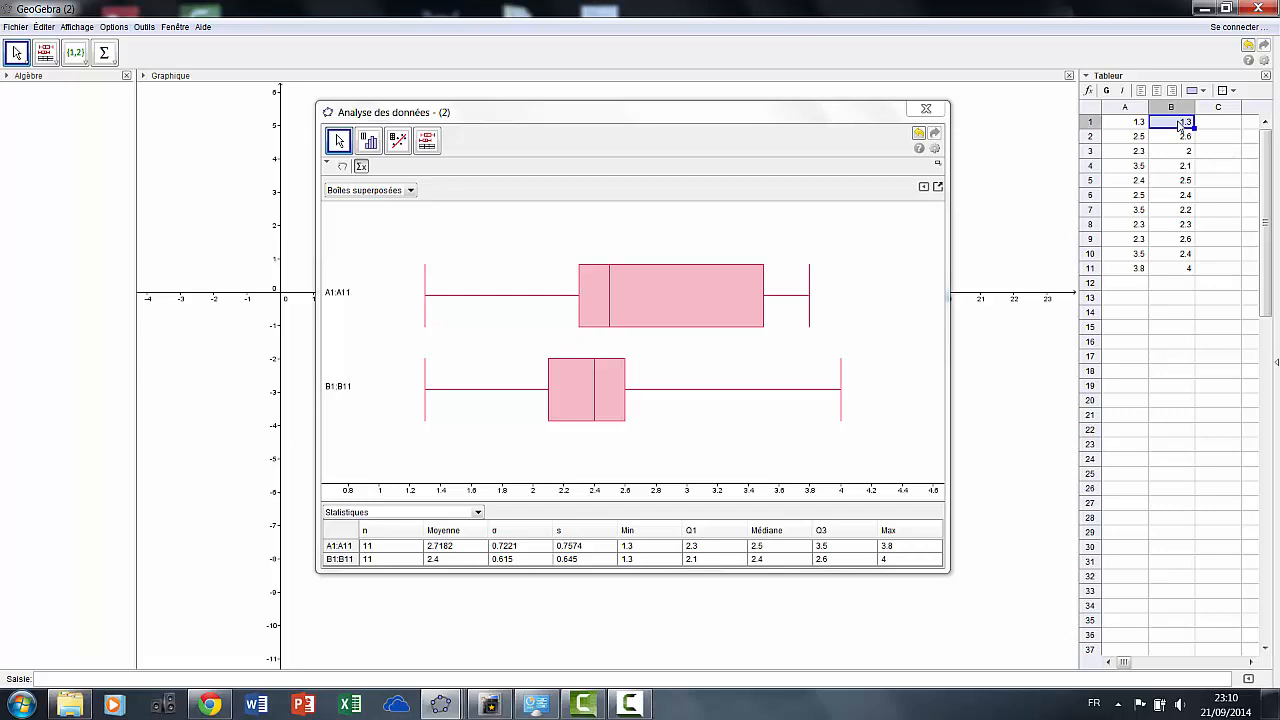
pyautogui.write('1')
pyautogui.press('Return')
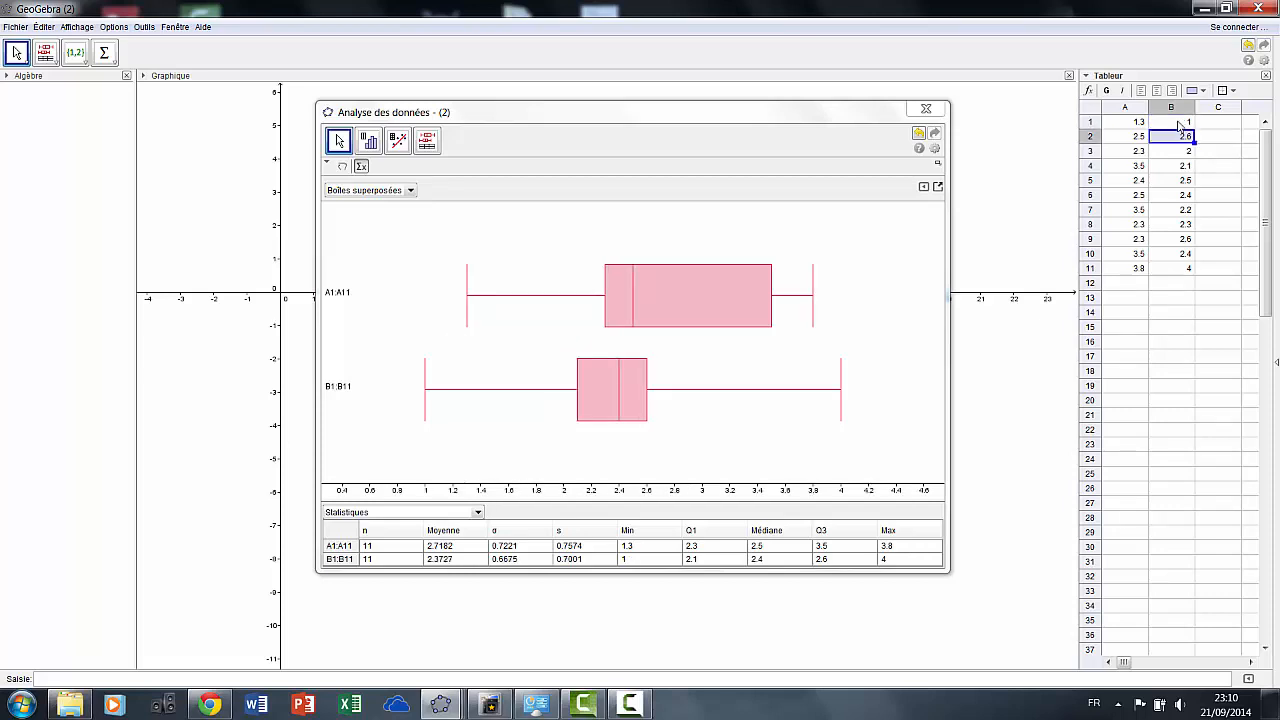
pyautogui.click(1181, 123)
pyautogui.write('0.5')
pyautogui.press('Return')
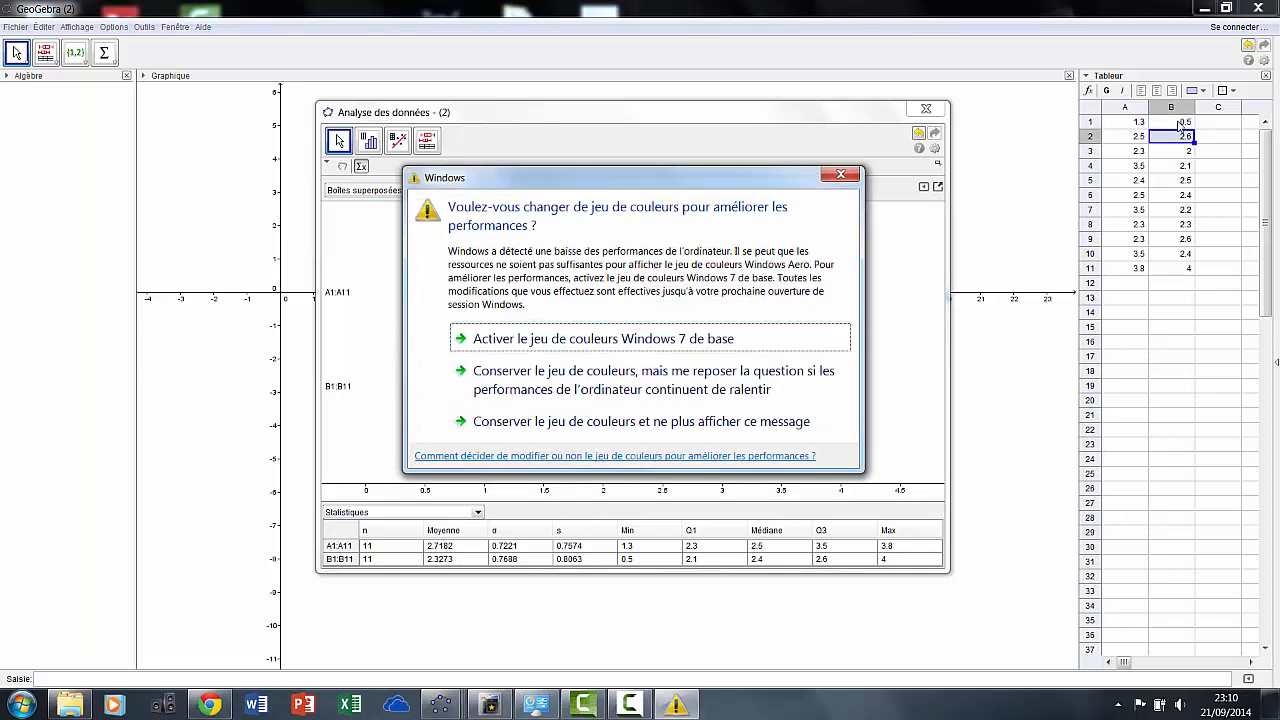
# Dismiss the Windows colour-scheme warning
pyautogui.click(841, 175)
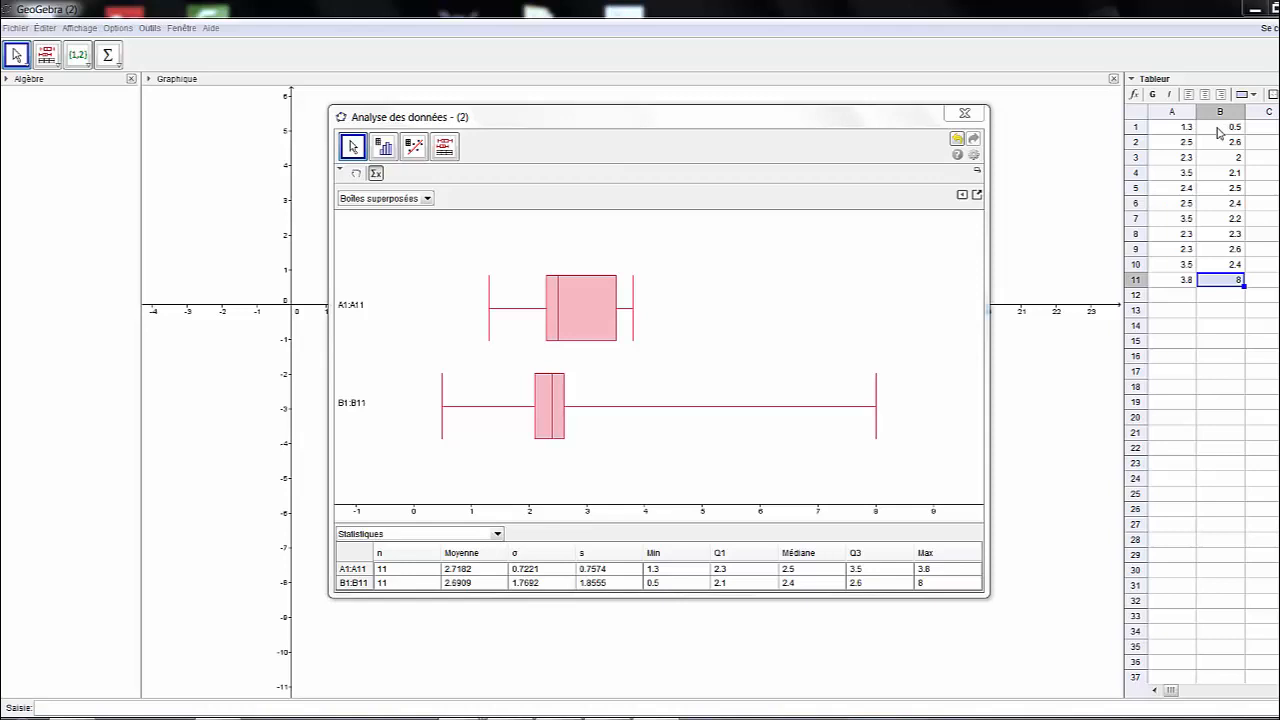
pyautogui.click(1216, 158)
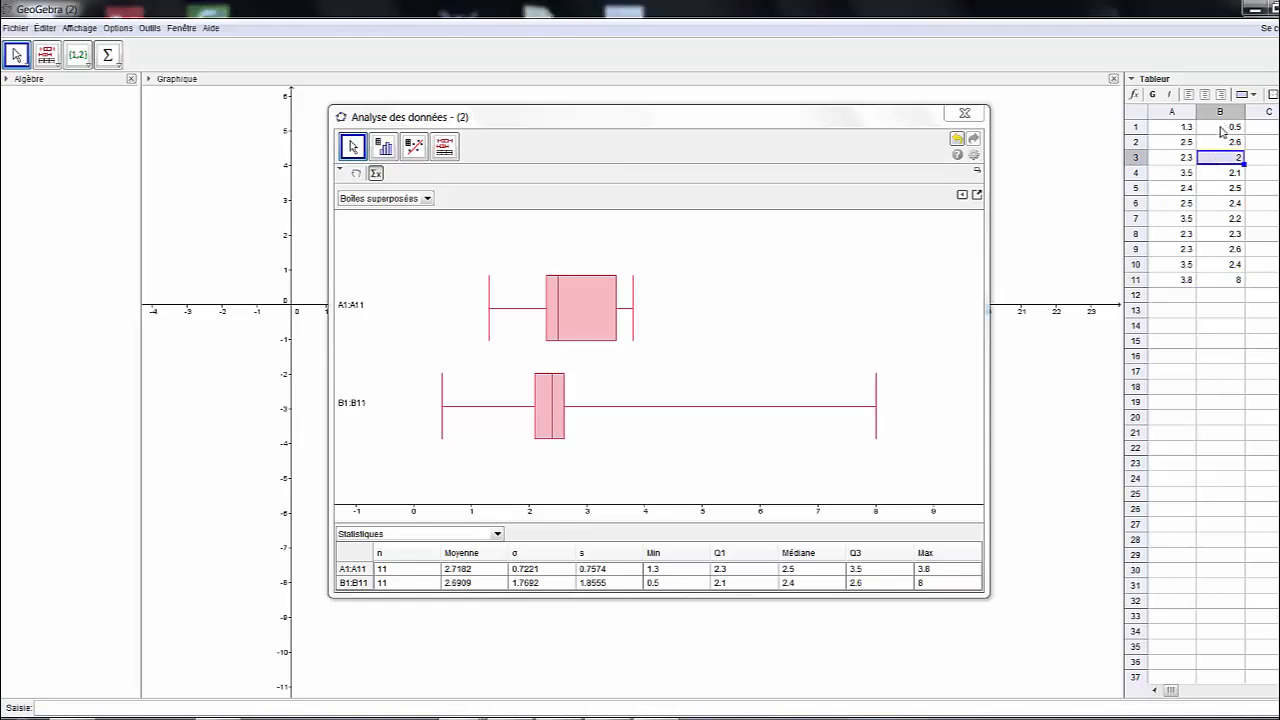
pyautogui.click(1222, 128)
pyautogui.click(1220, 160)
pyautogui.click(1218, 175)
pyautogui.click(1220, 218)
pyautogui.click(1220, 233)
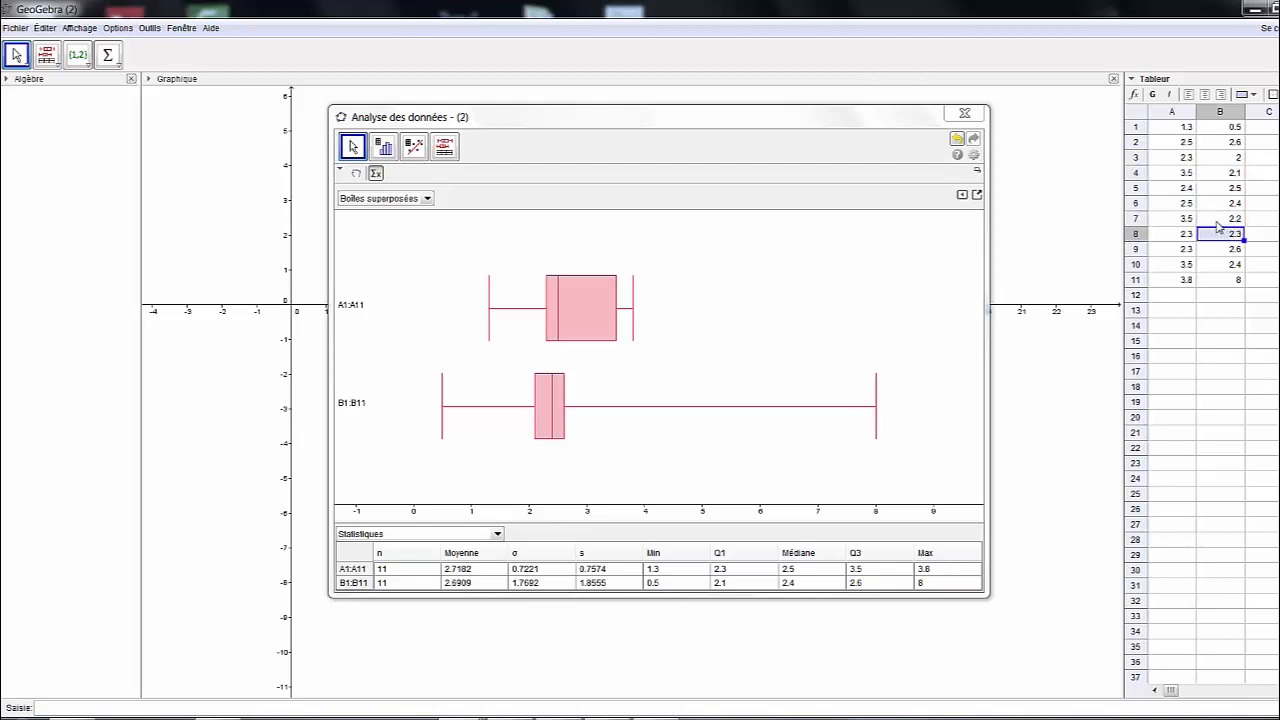
pyautogui.click(1220, 205)
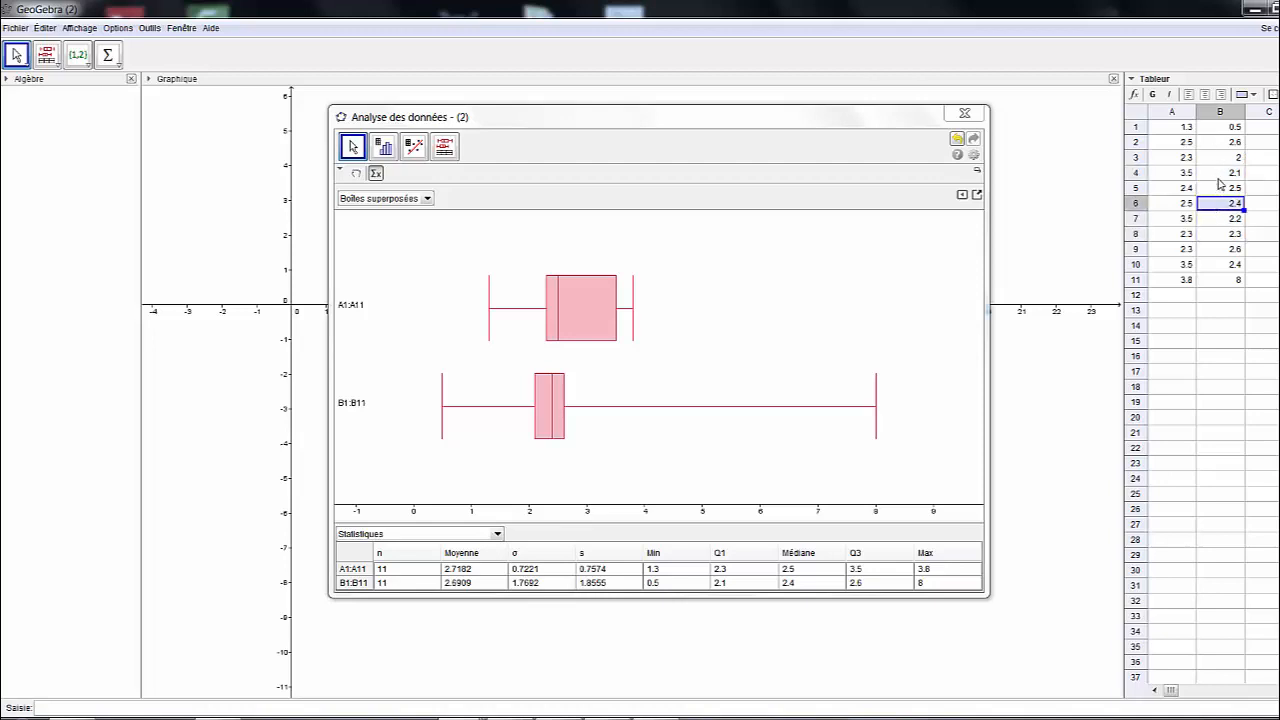
pyautogui.click(1220, 185)
pyautogui.click(1222, 142)
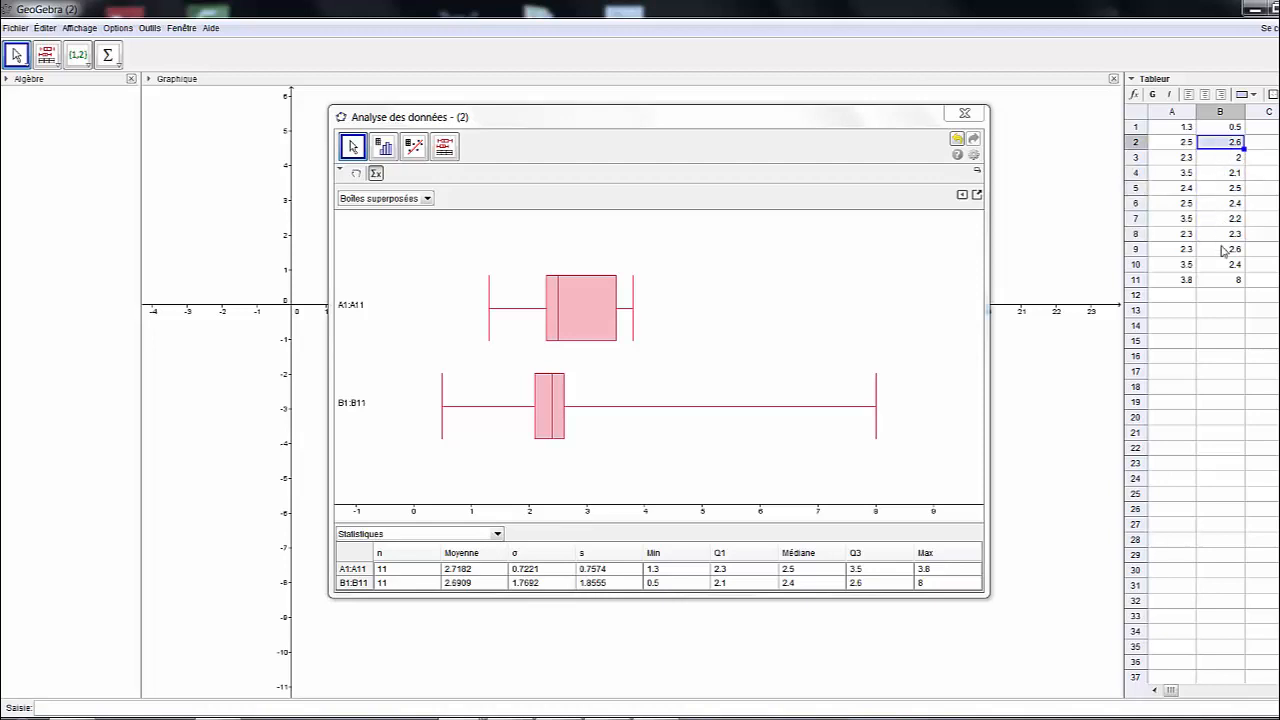
pyautogui.click(1222, 250)
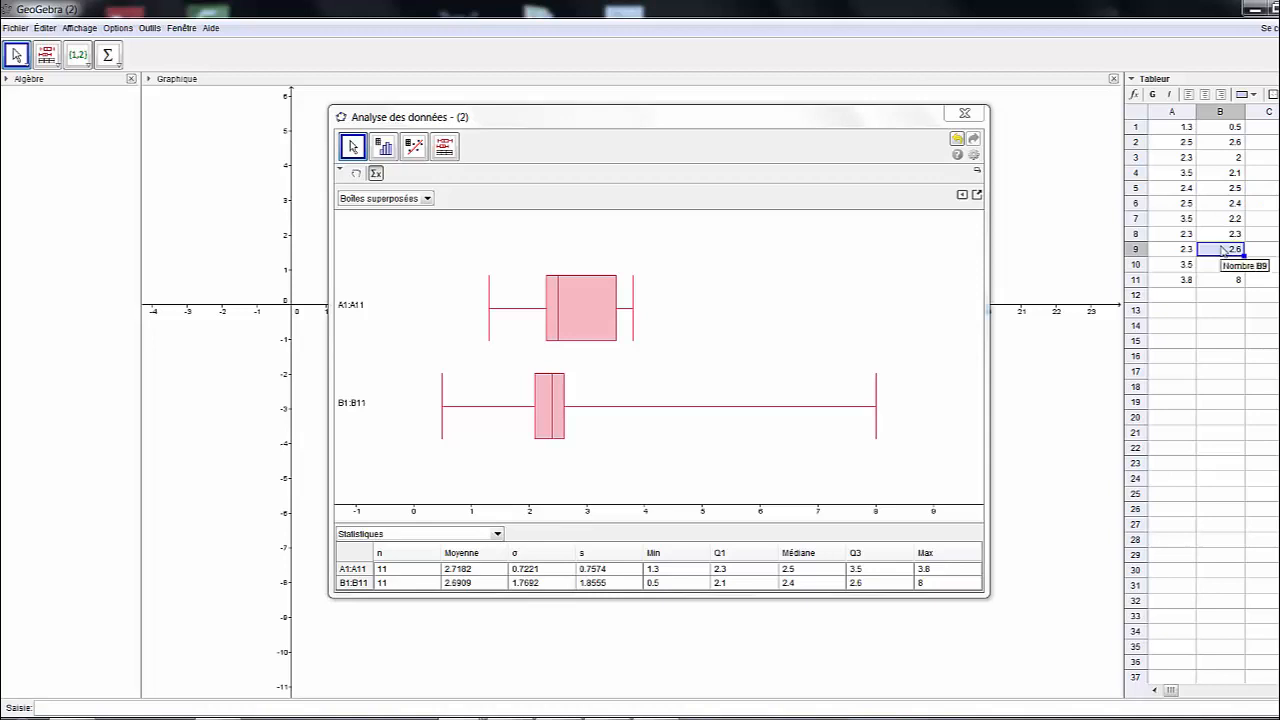
pyautogui.click(866, 583)
# Raise cell B11 to 12, then to 15
pyautogui.click(1228, 281)
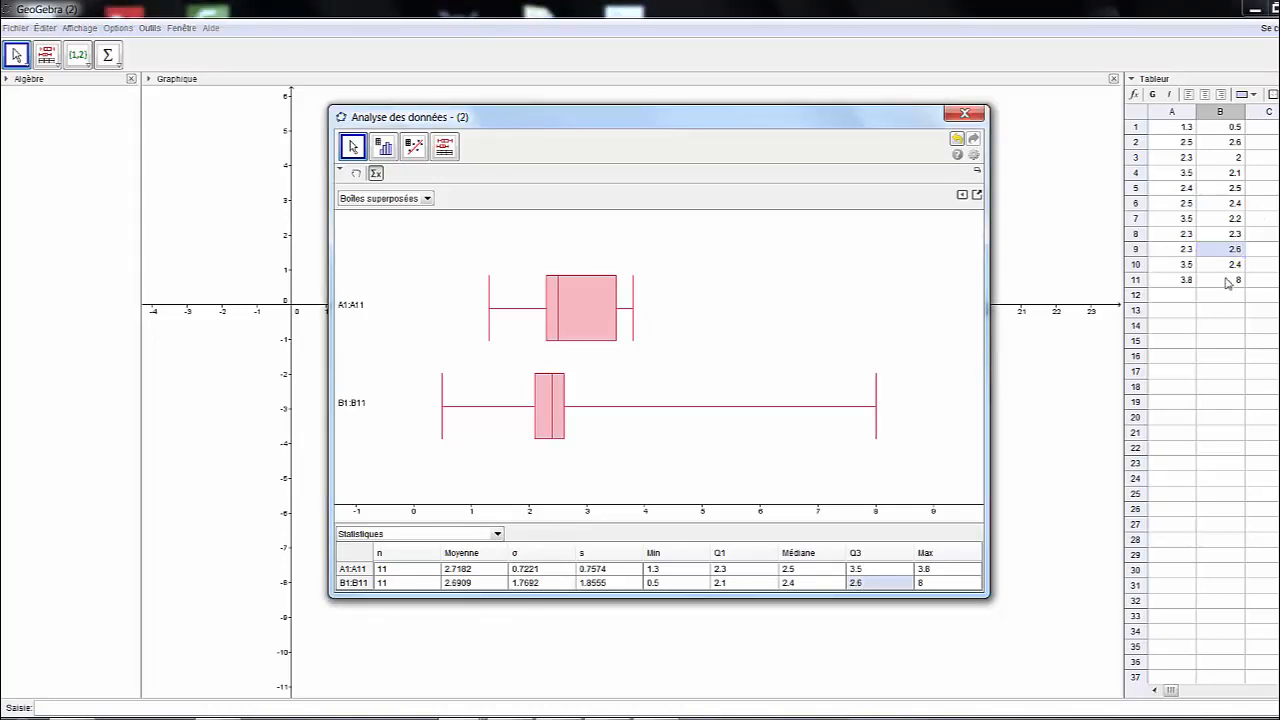
pyautogui.write('12')
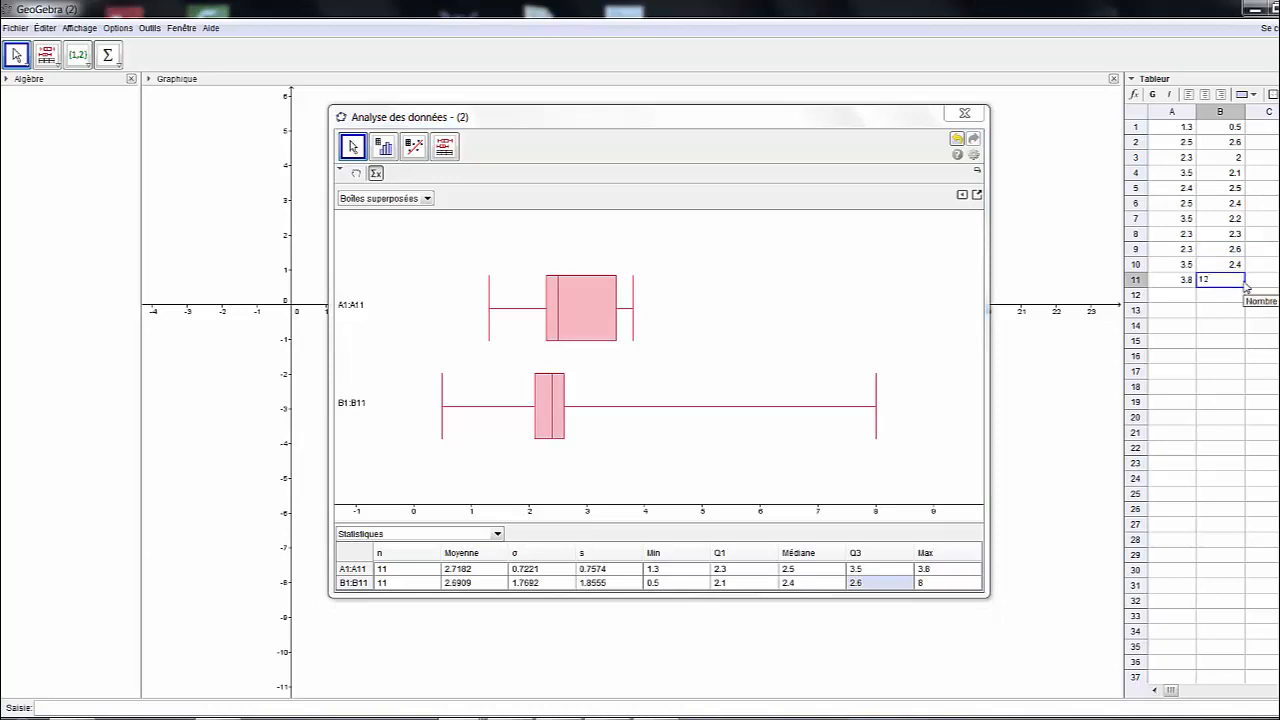
pyautogui.press('Return')
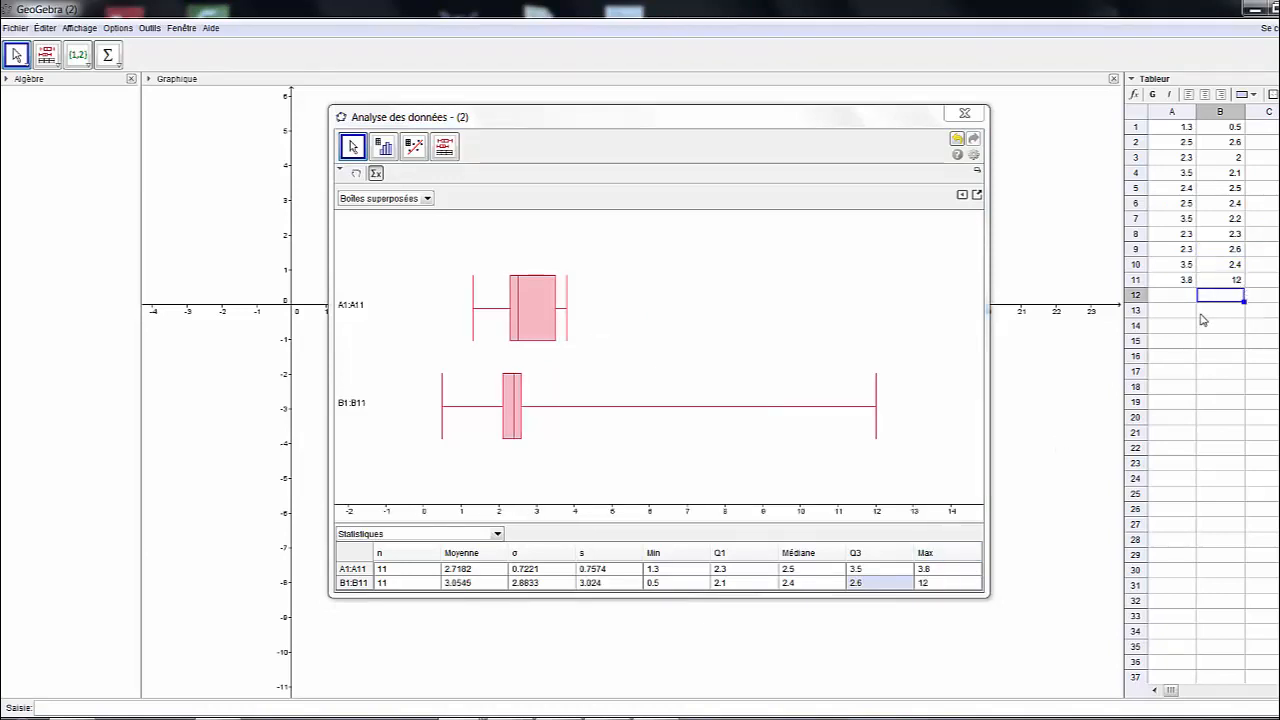
pyautogui.click(1236, 281)
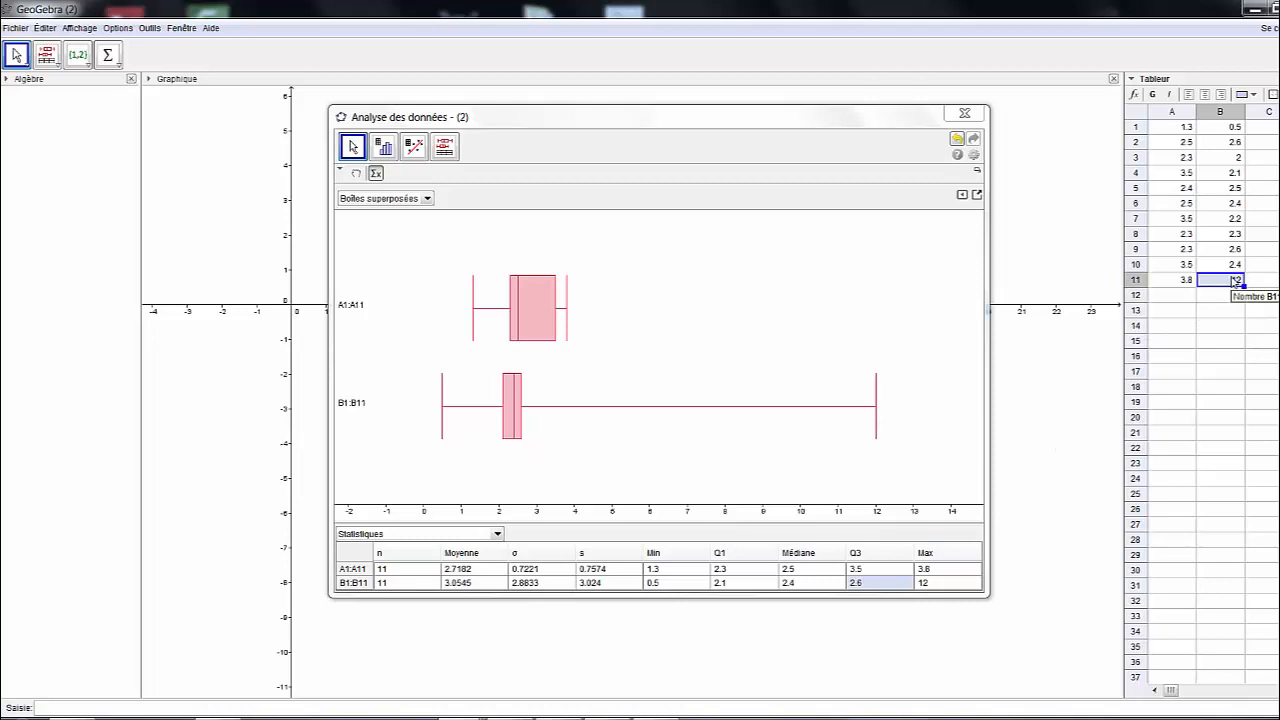
pyautogui.write('15')
pyautogui.press('Return')
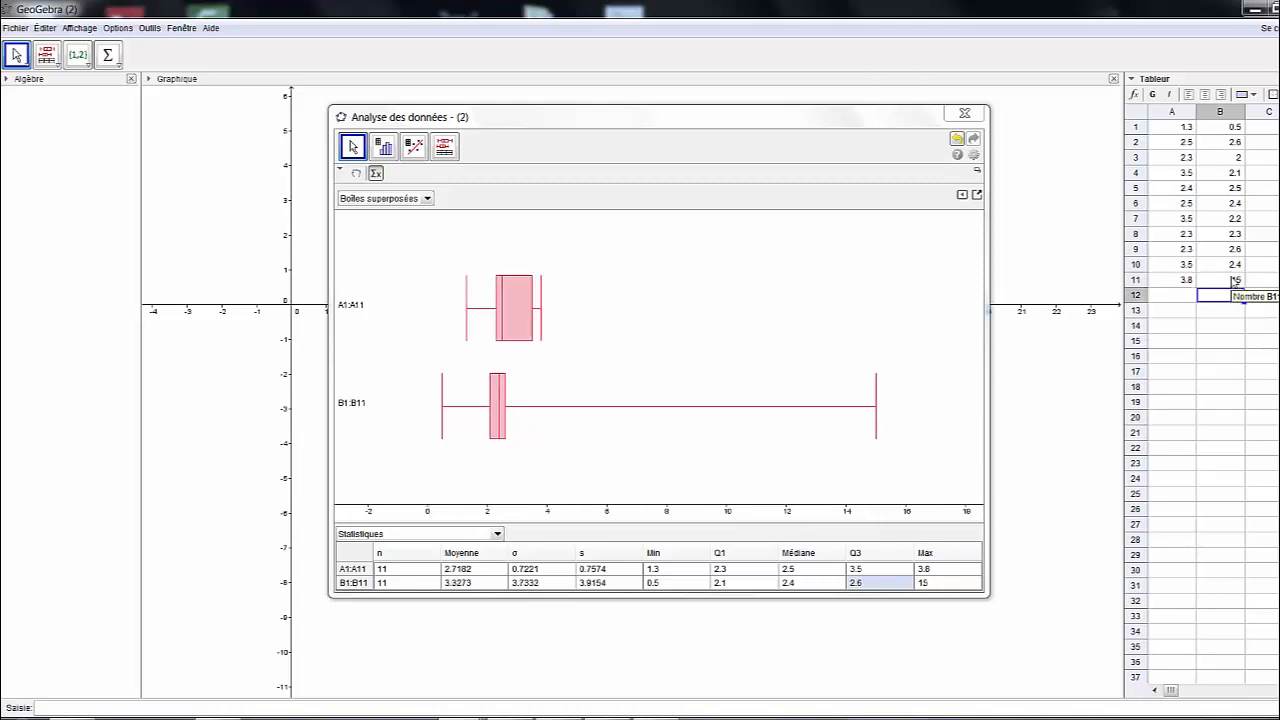
# Set cell B1 to 1
pyautogui.click(1236, 127)
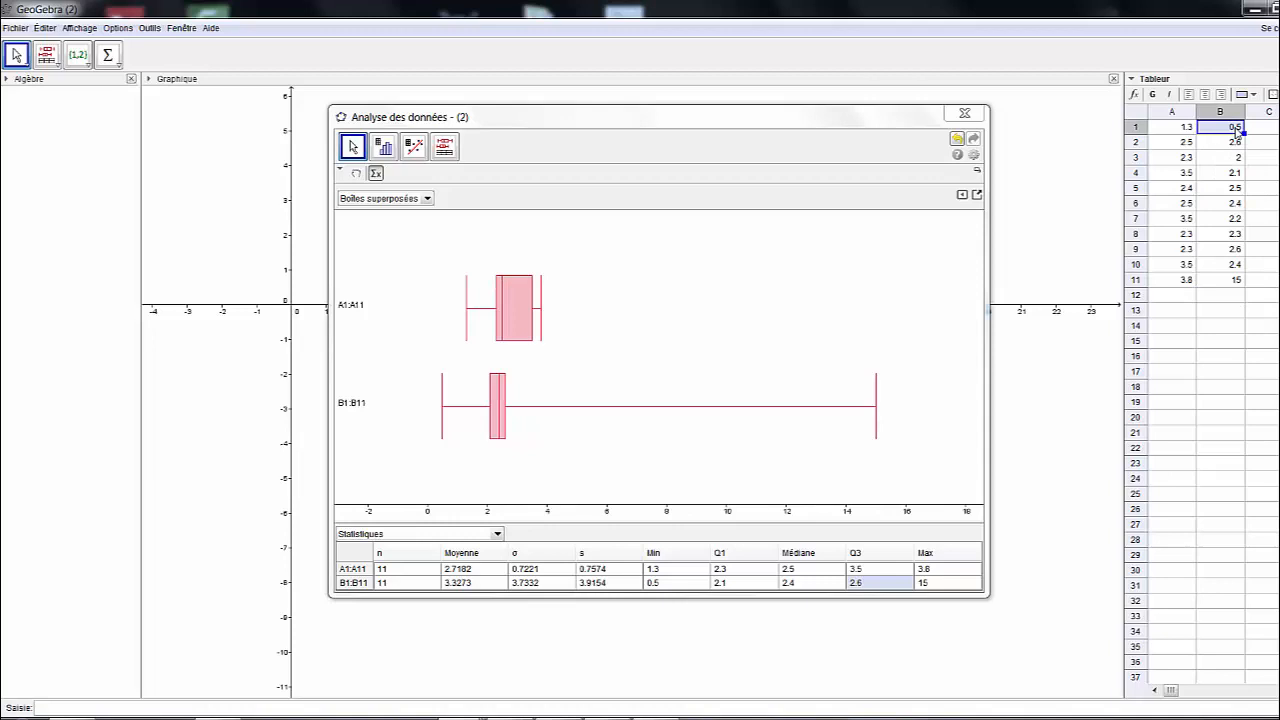
pyautogui.write('1')
pyautogui.press('Return')
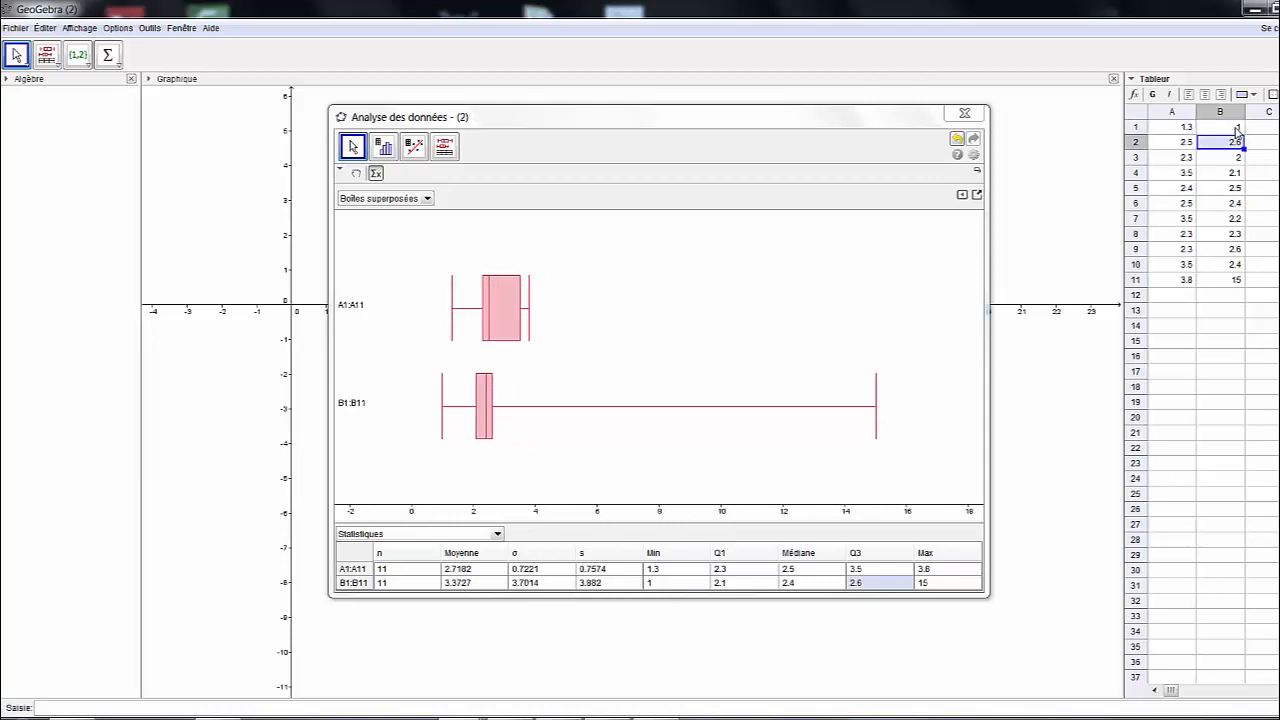
pyautogui.click(1236, 127)
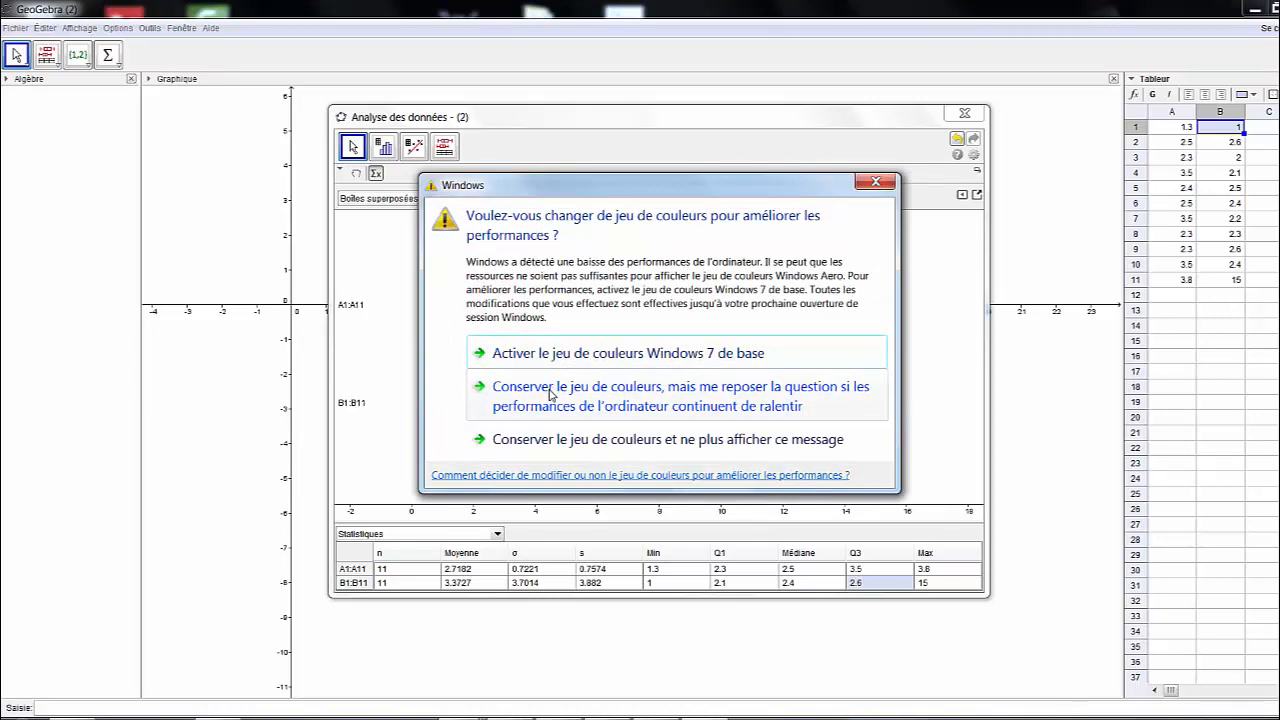
# Dismiss the colour-scheme warning, clear A11 (3.8) and B11 (15), and select A1:B10
pyautogui.click(557, 440)
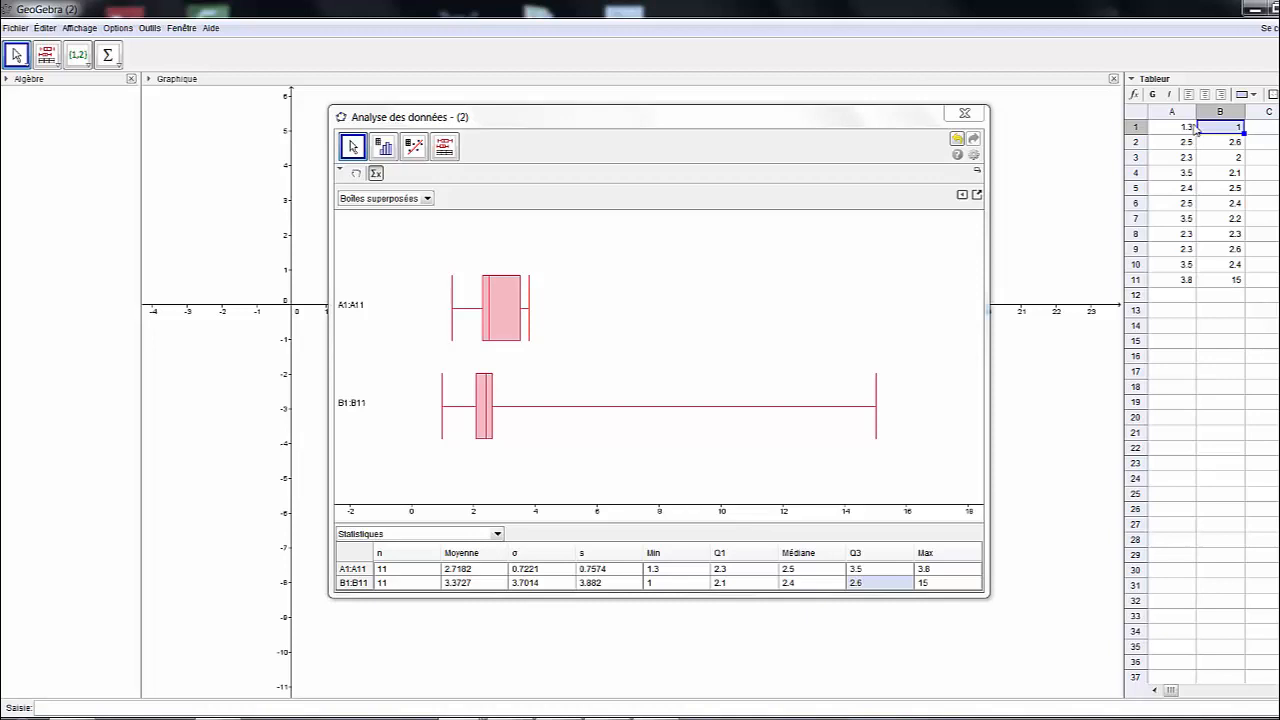
pyautogui.click(1180, 280)
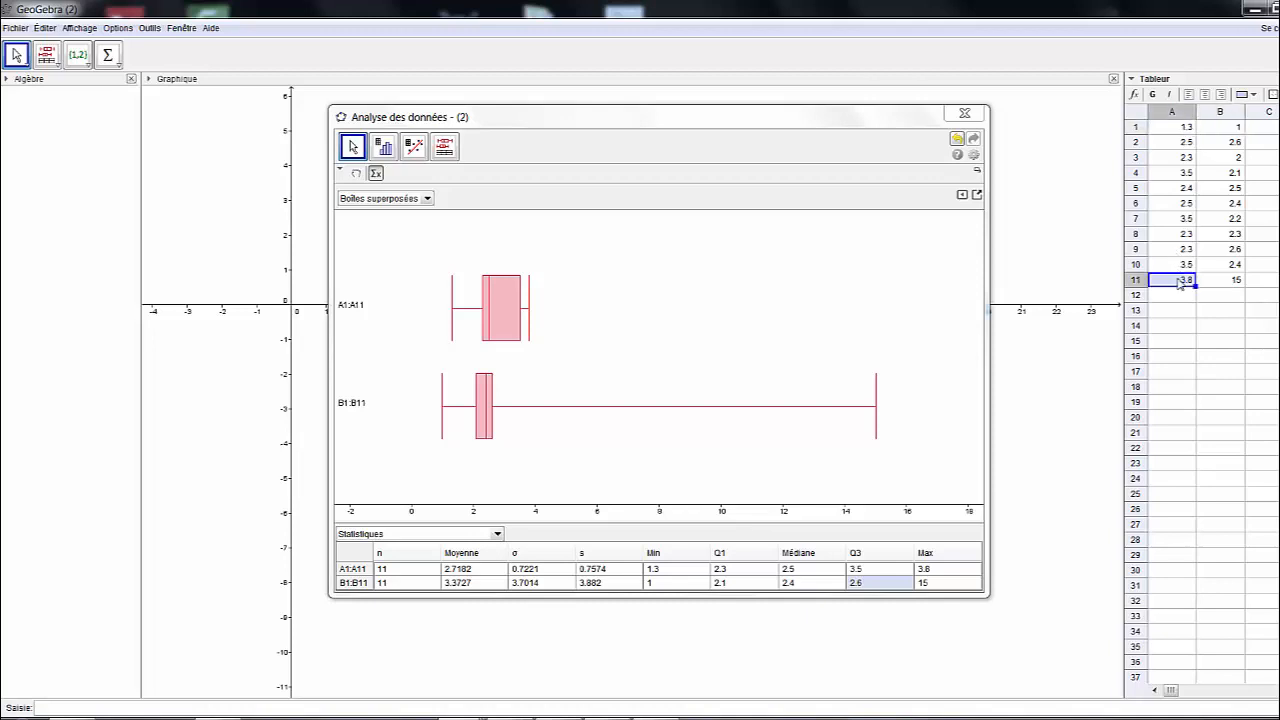
pyautogui.press('Delete')
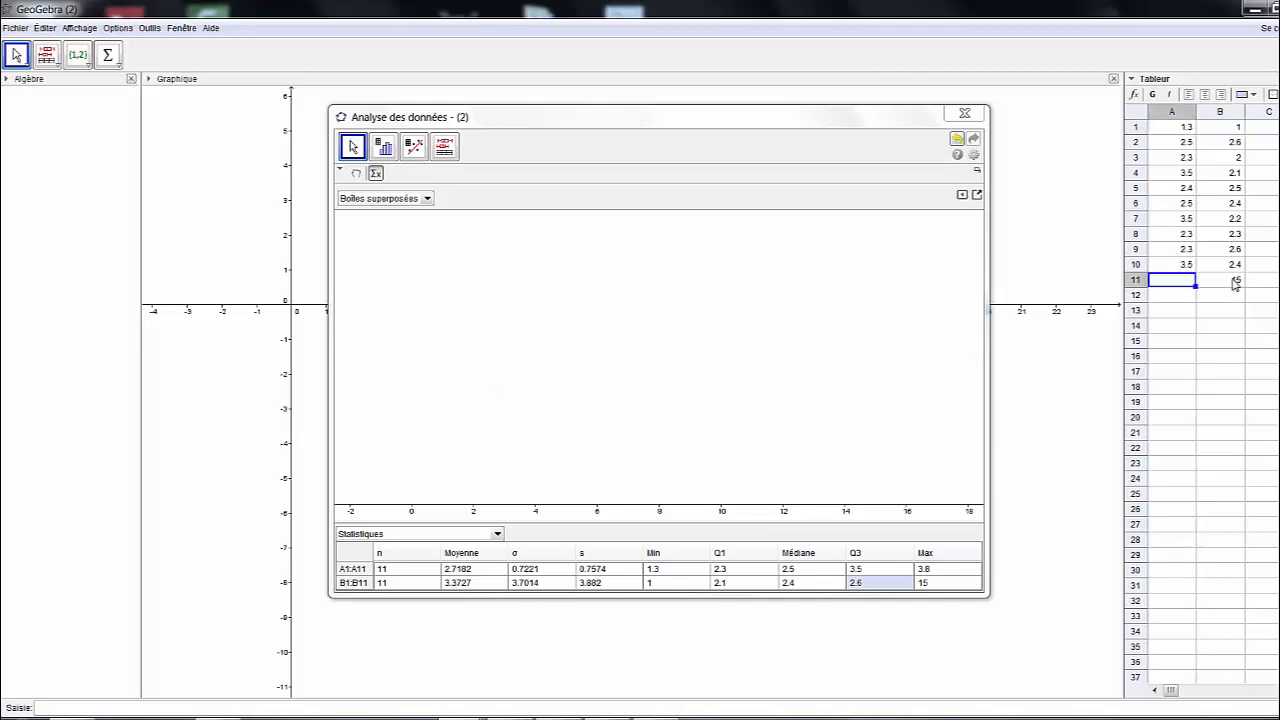
pyautogui.click(1234, 282)
pyautogui.press('Delete')
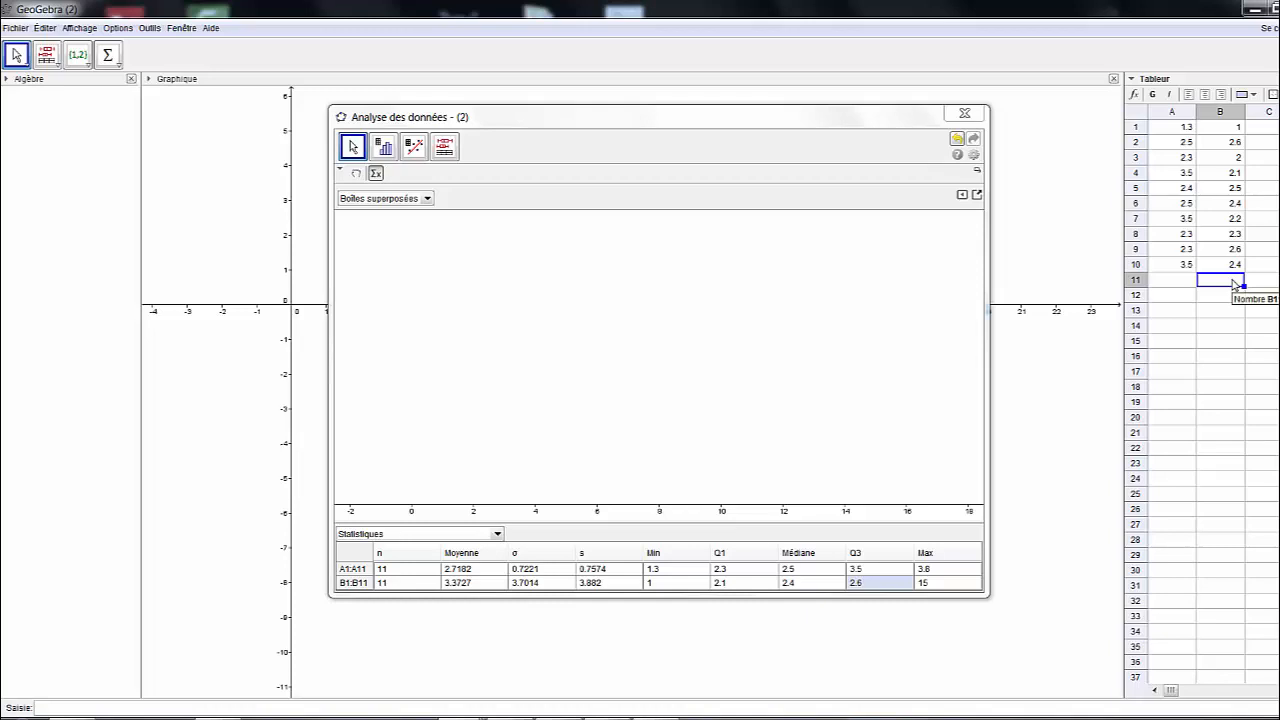
pyautogui.moveTo(1182, 128); pyautogui.dragTo(1228, 266)
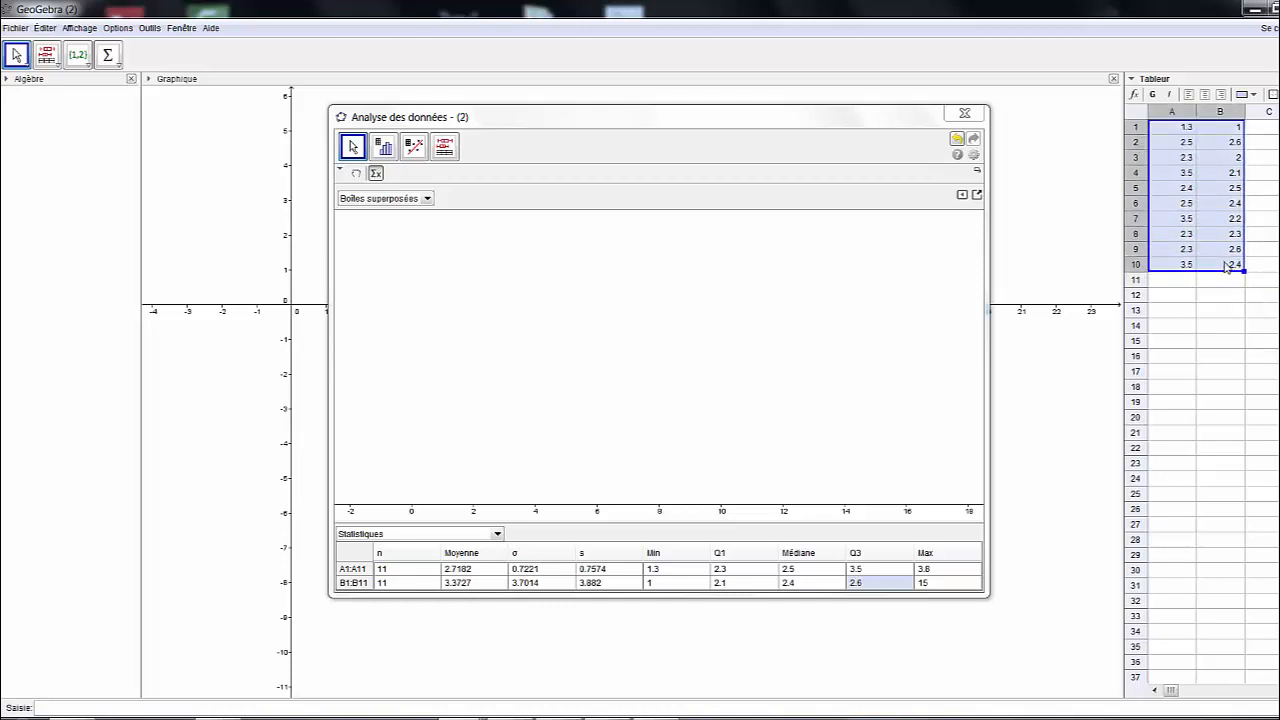
# Compare A1:A10 and B1:B10 as stacked box plots, then replace A10's last digit with 6
pyautogui.click(444, 147)
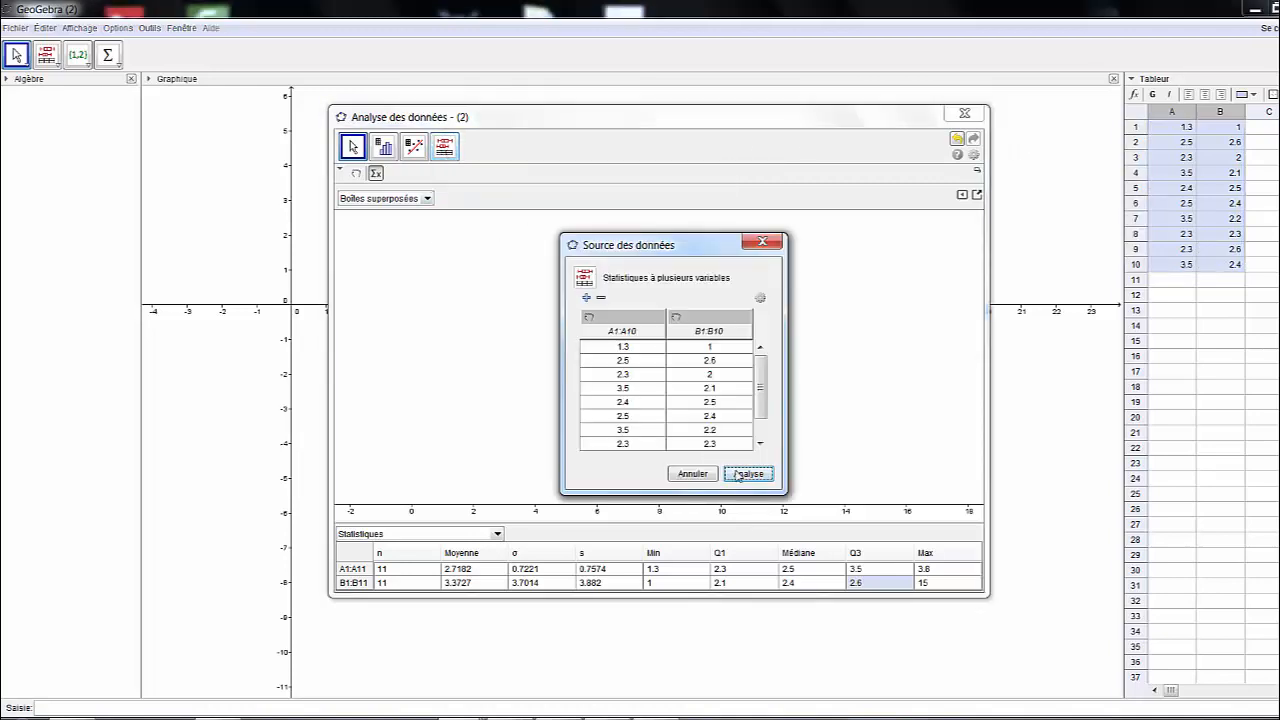
pyautogui.click(746, 472)
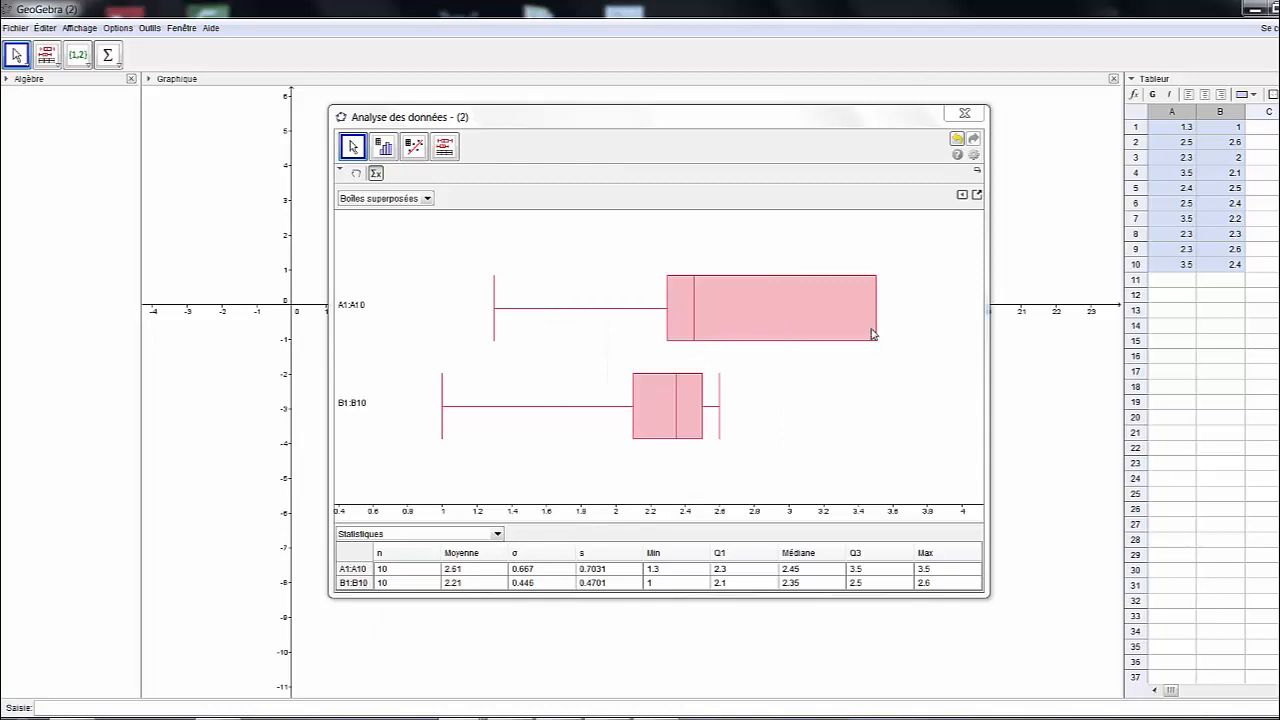
pyautogui.doubleClick(1180, 266)
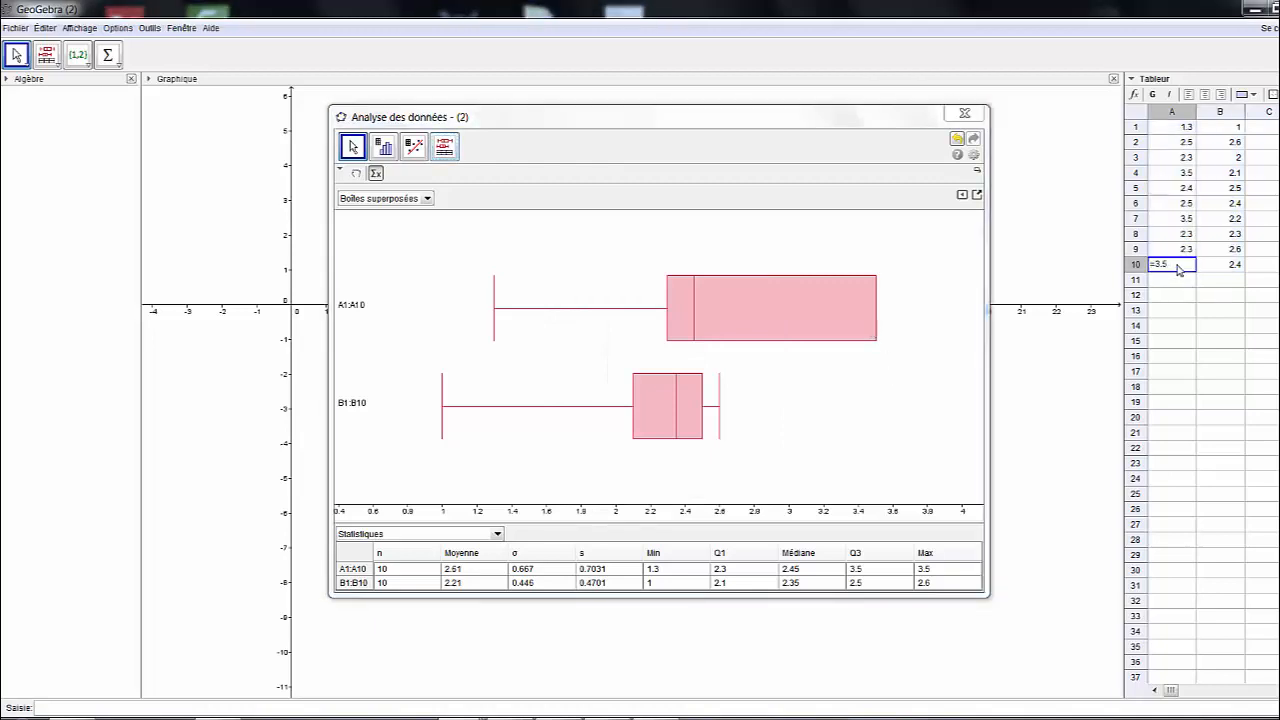
pyautogui.press('BackSpace')
pyautogui.write('6')
pyautogui.press('Return')
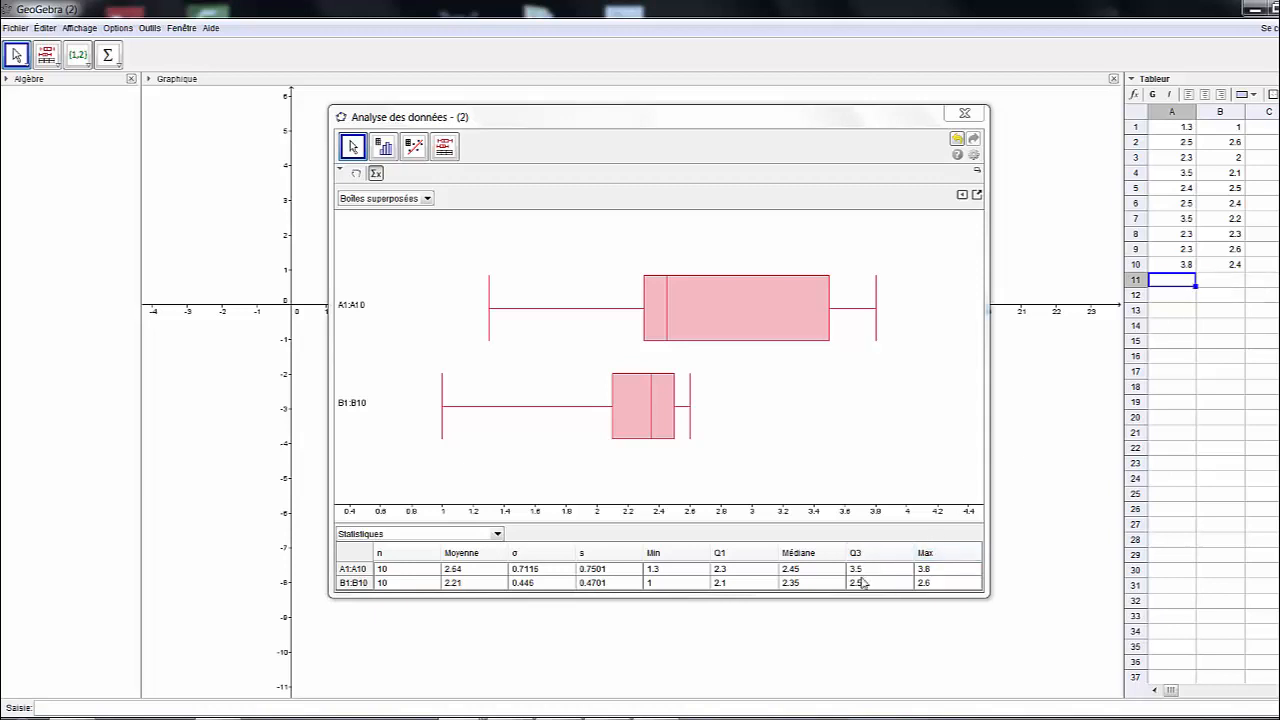
# Change cell B9 to 2.7, then 2.9, then 15, watching the box plots update
pyautogui.click(1230, 251)
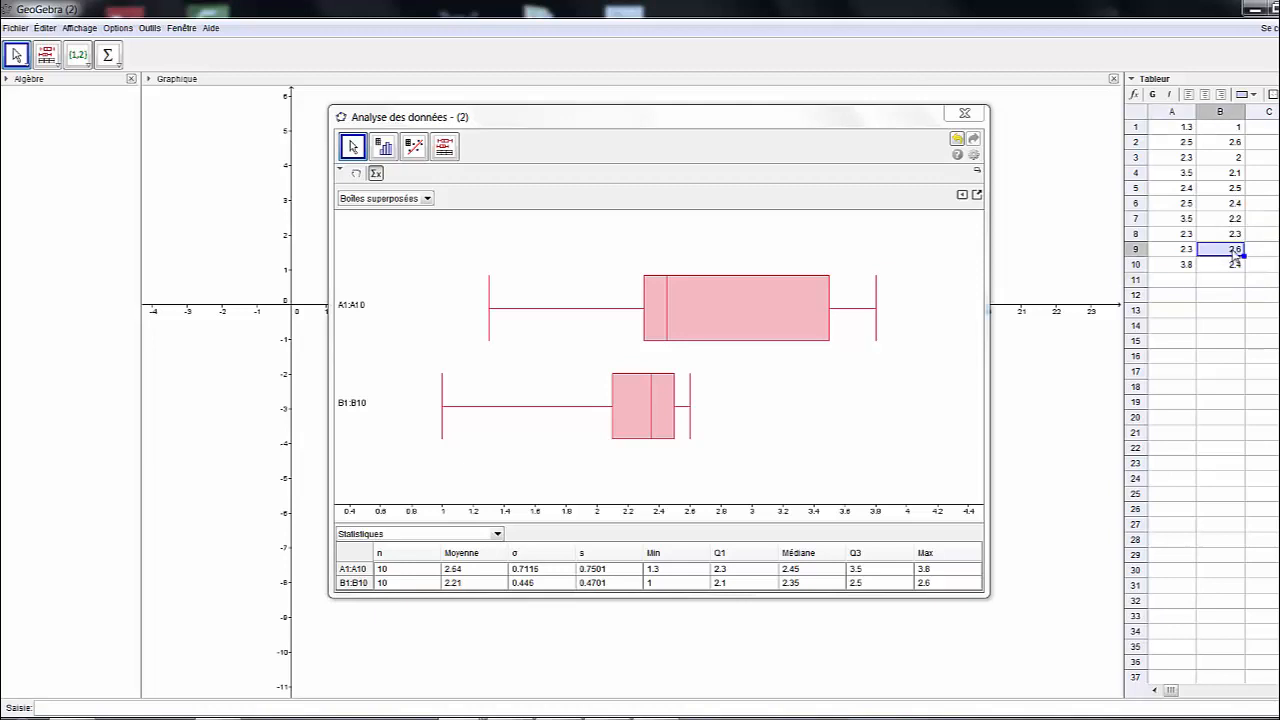
pyautogui.write('2.7')
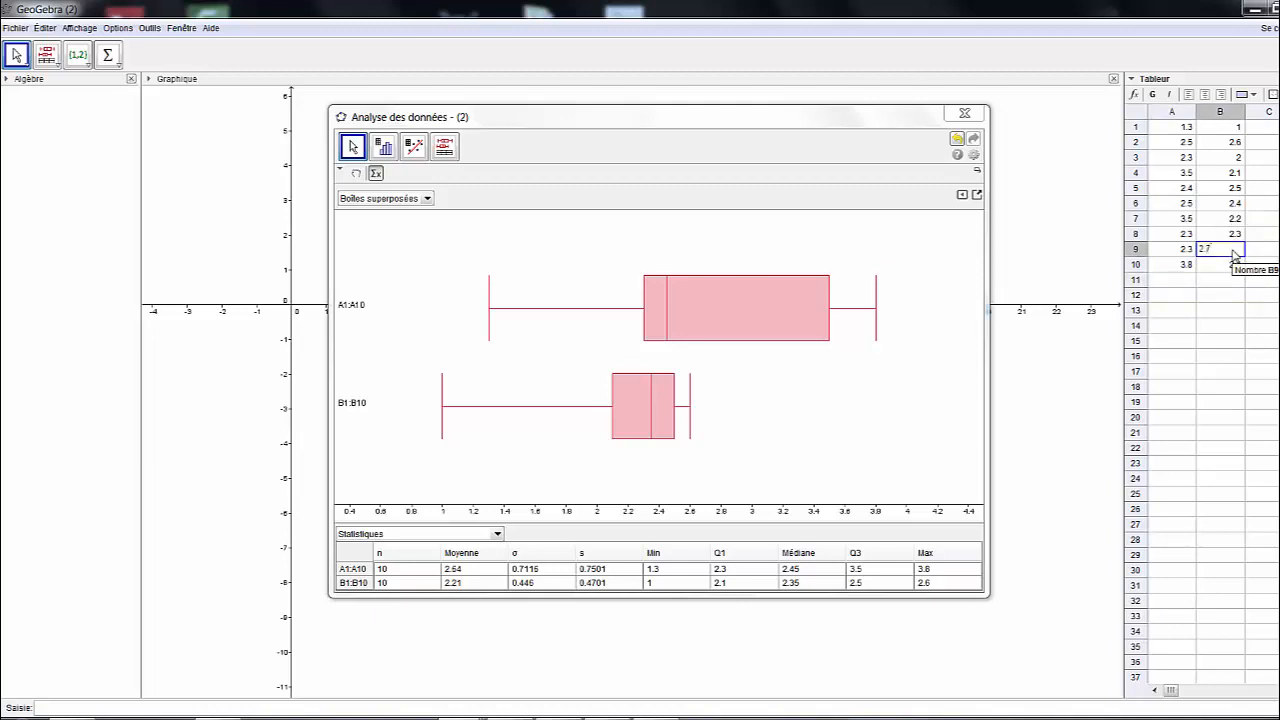
pyautogui.press('Return')
pyautogui.click(1235, 253)
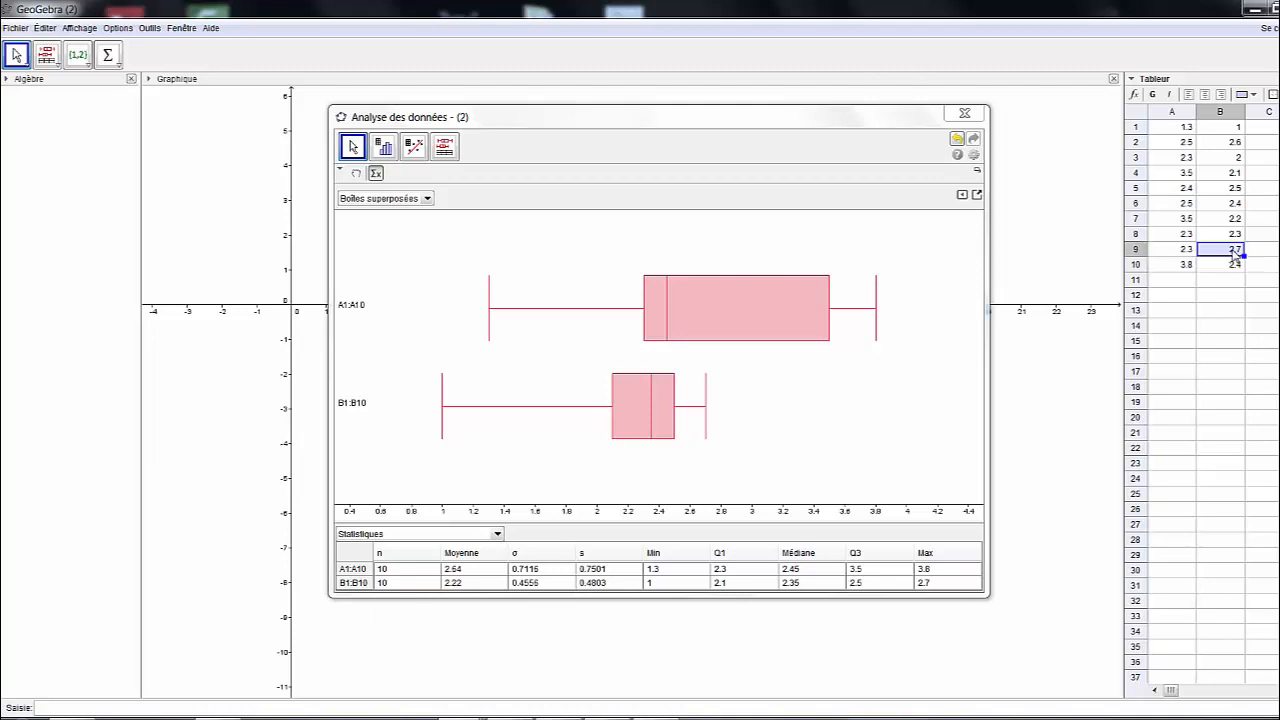
pyautogui.write('2.98')
pyautogui.press('BackSpace')
pyautogui.press('Return')
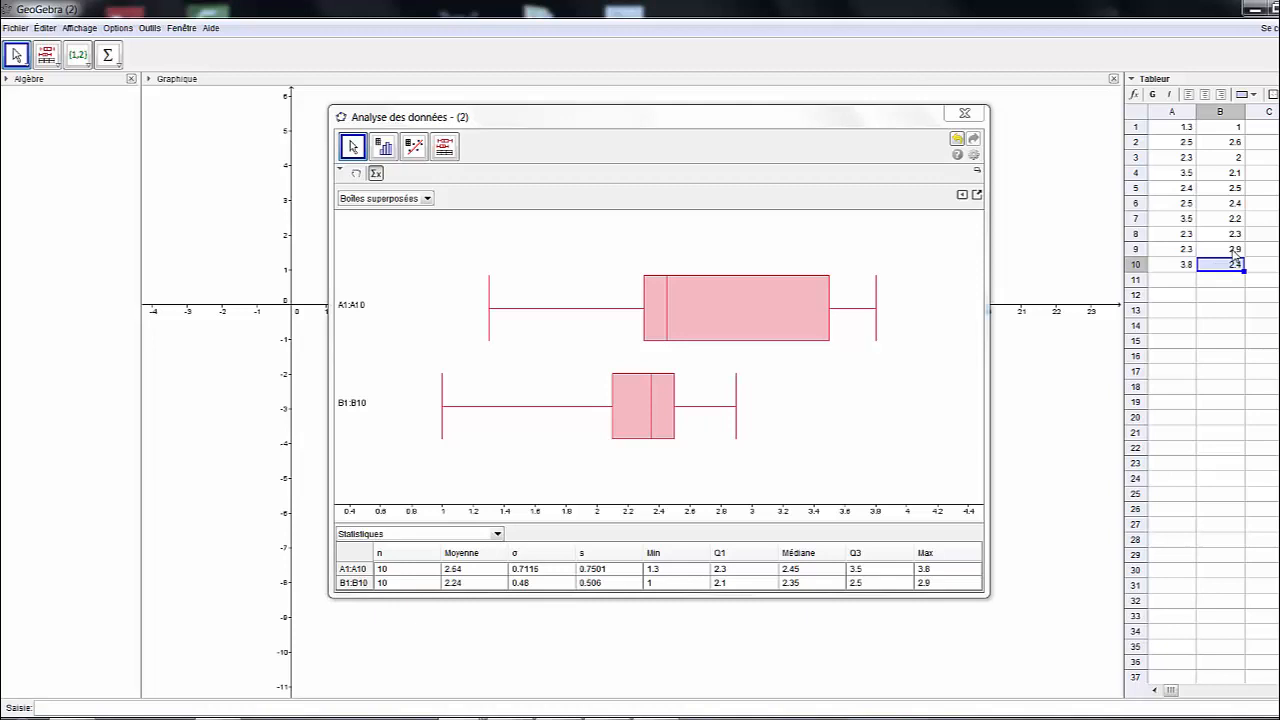
pyautogui.click(1233, 252)
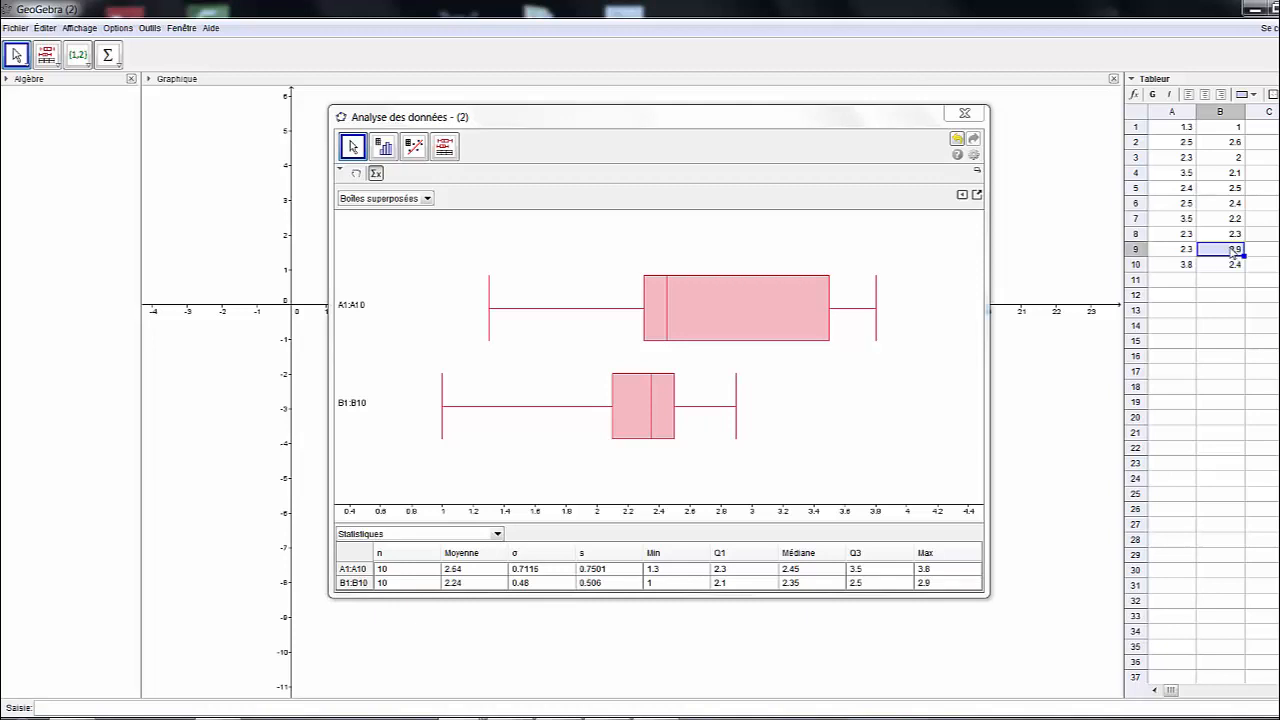
pyautogui.write('15')
pyautogui.press('Return')
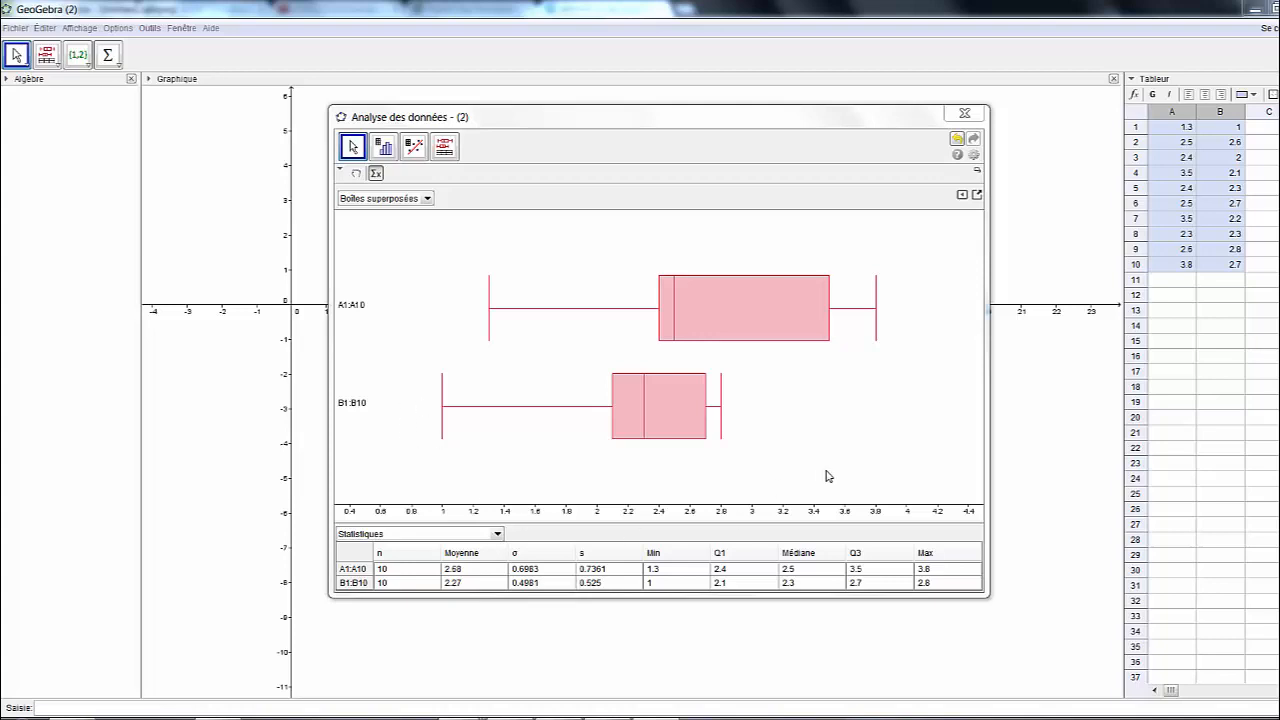
pyautogui.moveTo(656, 717)
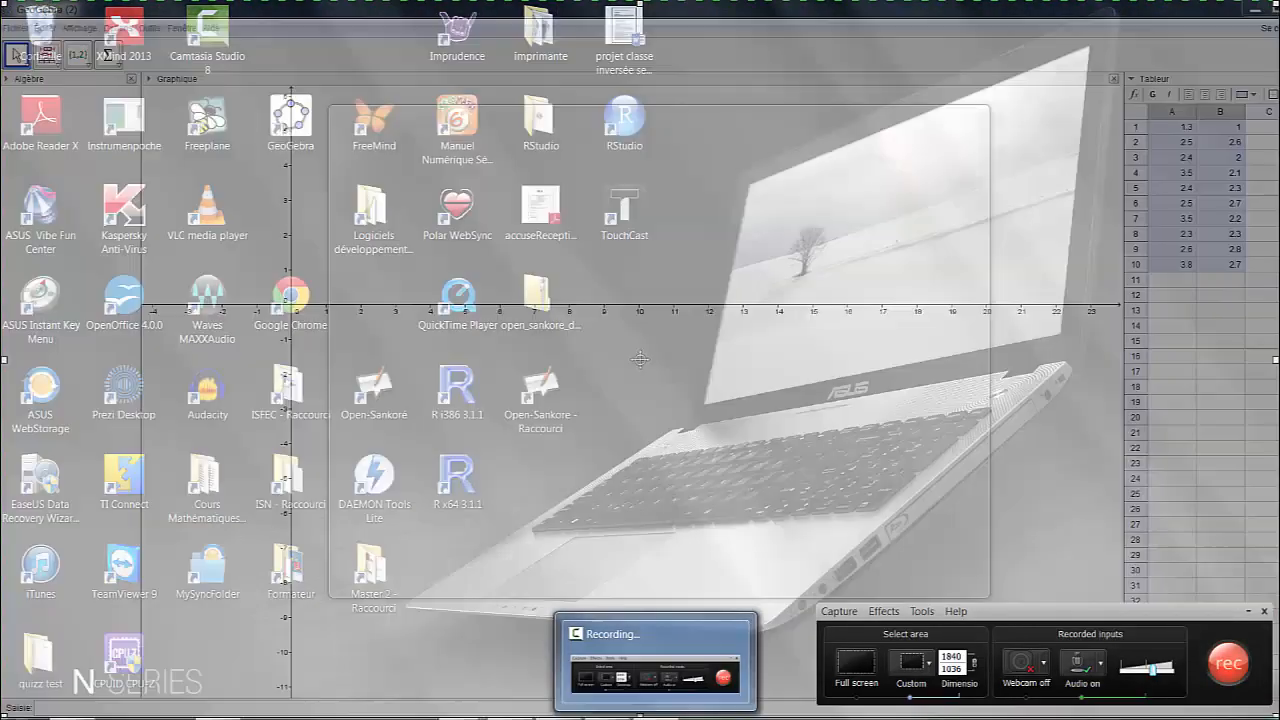
pyautogui.click(656, 672)
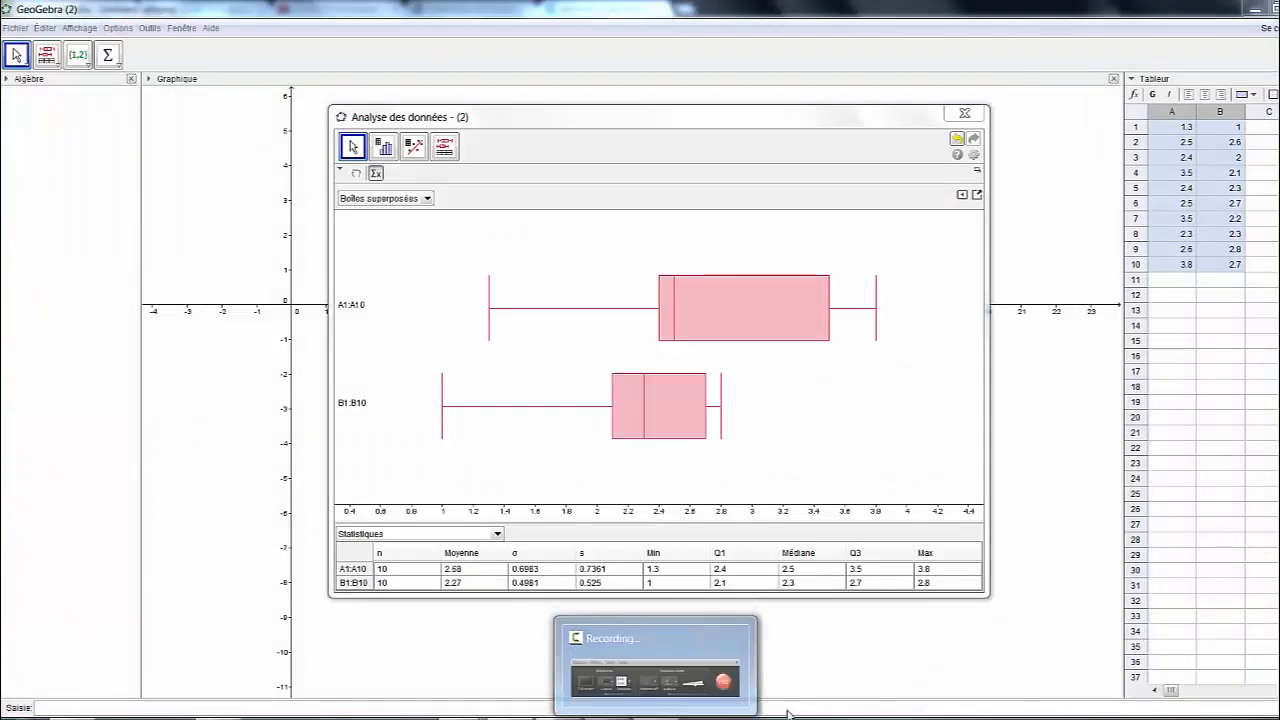